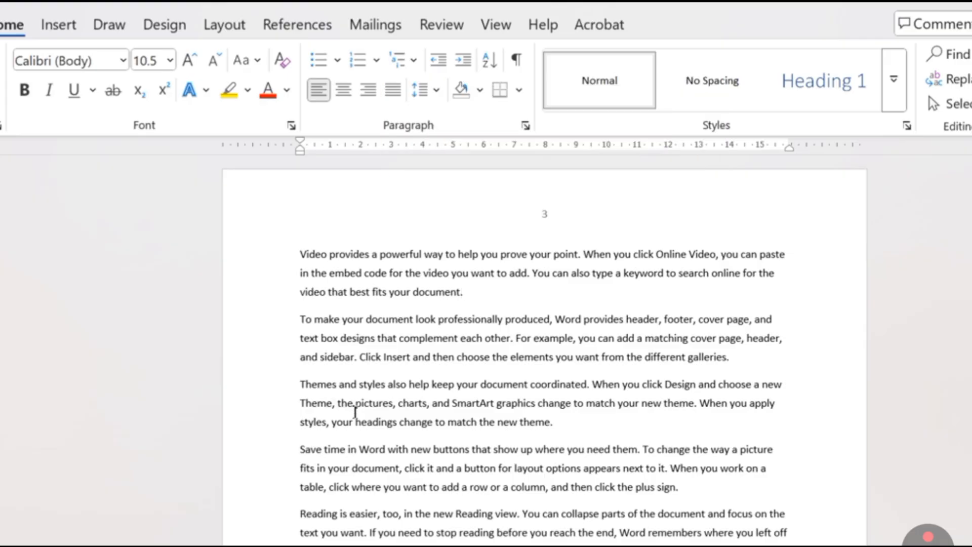
scroll(347, 449, "up", 3)
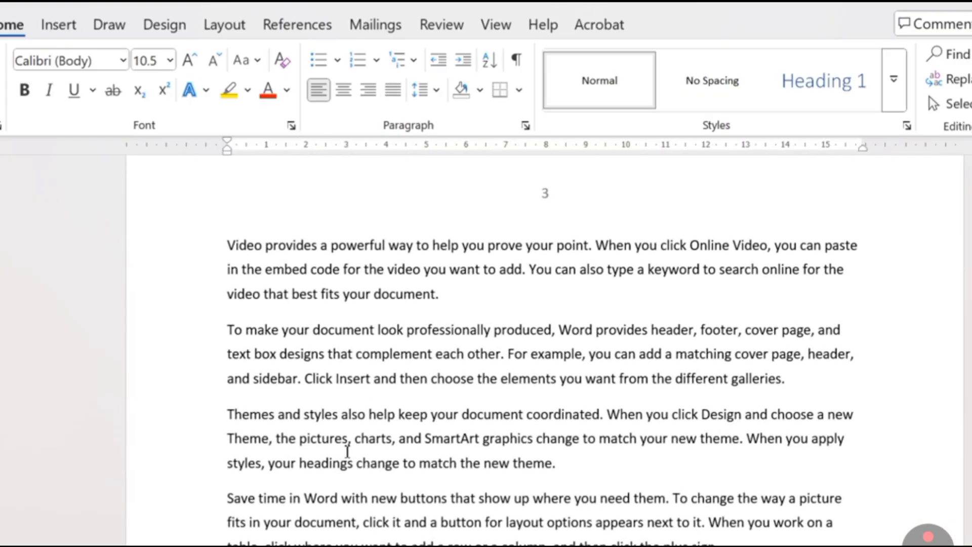
scroll(348, 451, "up", 1)
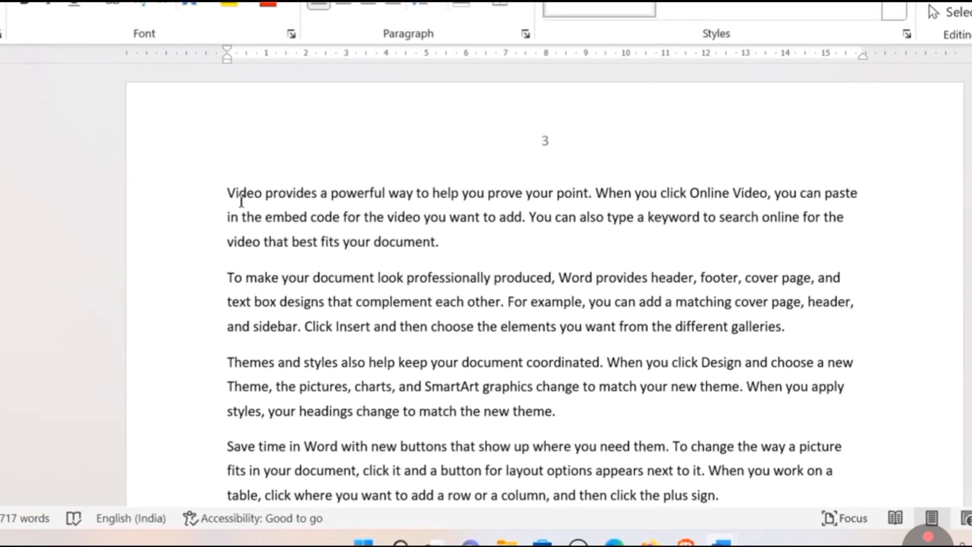
left_click_drag(228, 284, 867, 544)
left_click_drag(861, 544, 818, 458)
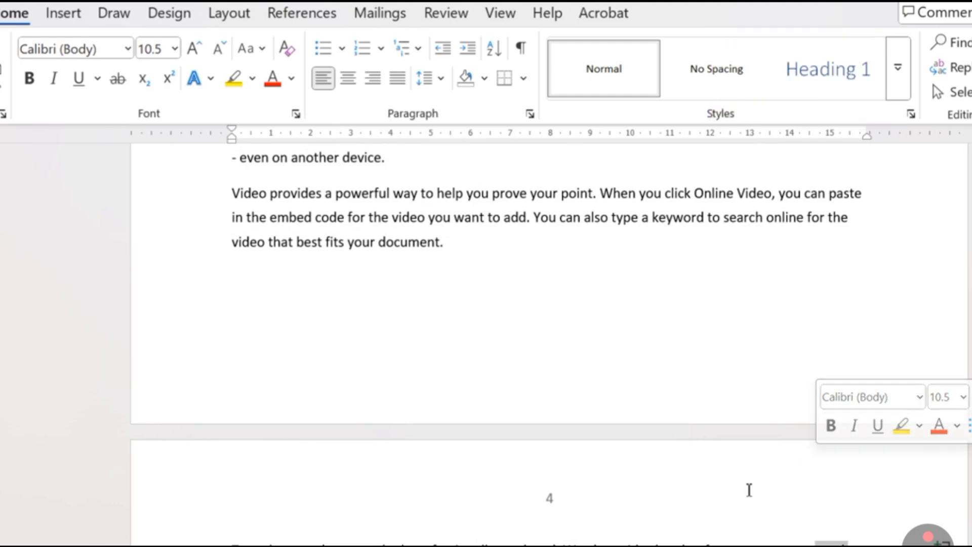
scroll(749, 489, "up", 12)
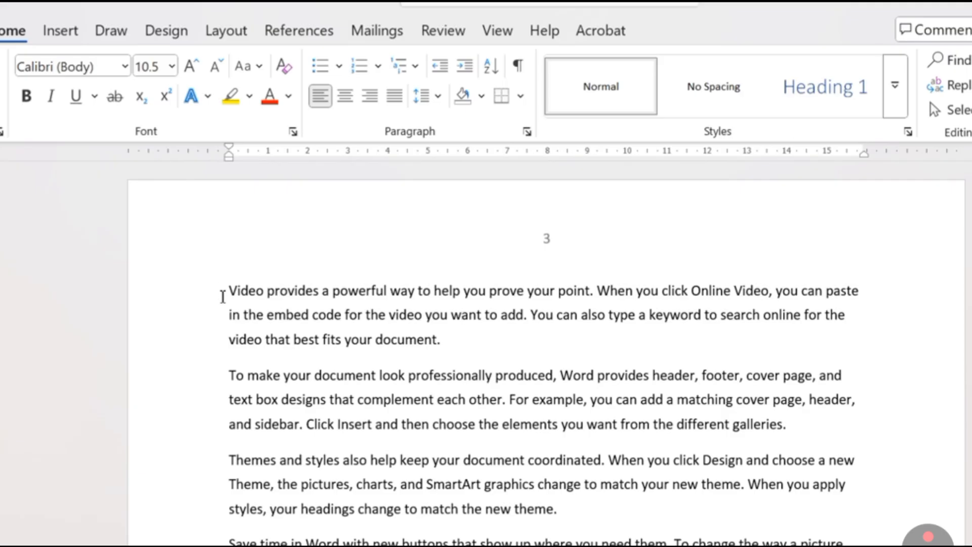
left_click(262, 293)
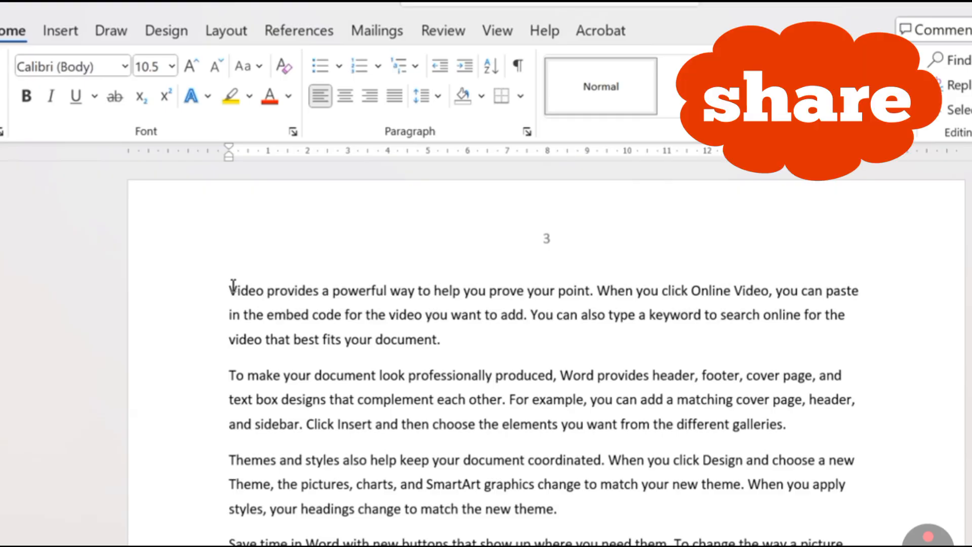
Step: Practise selecting the whole first paragraph and only its first word, "Video", in turn
left_click_drag(233, 284, 680, 353)
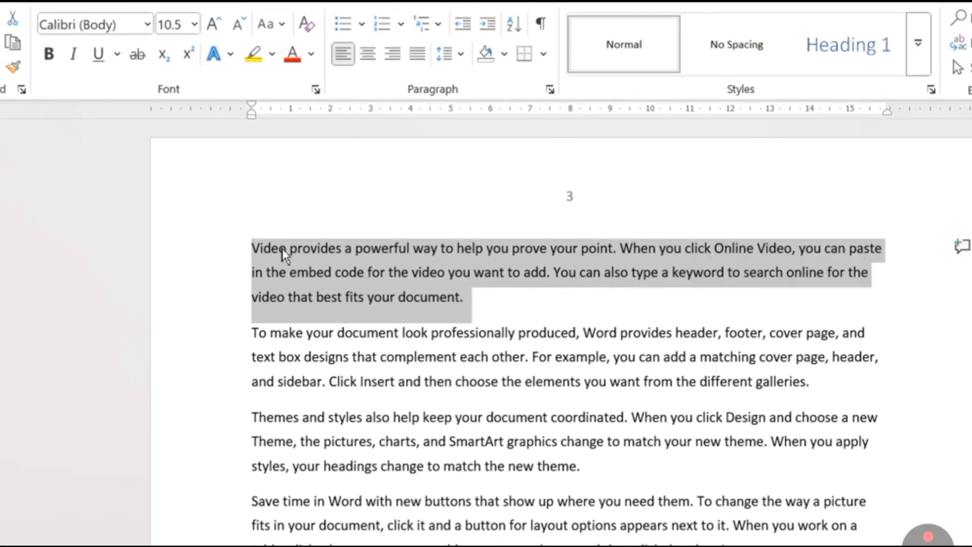
left_click(275, 191)
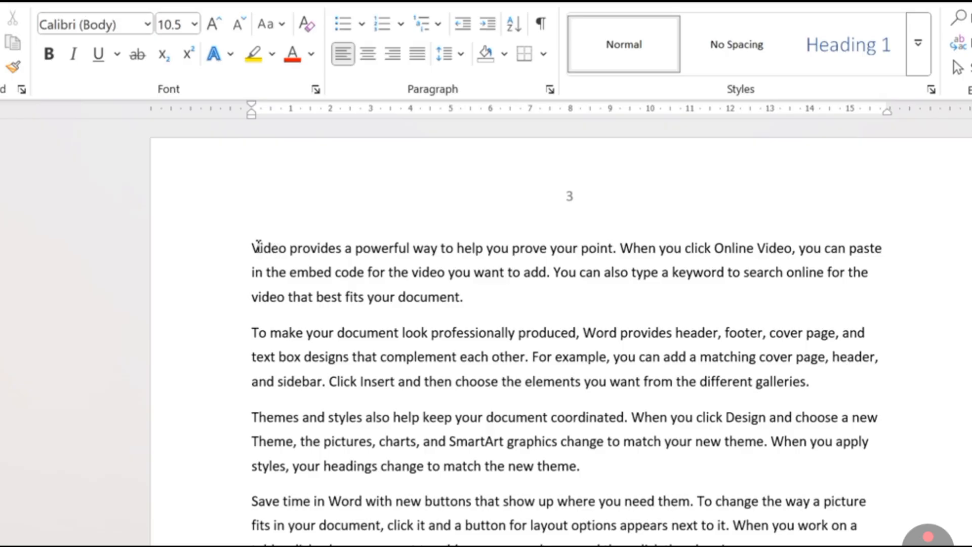
double_click(257, 247)
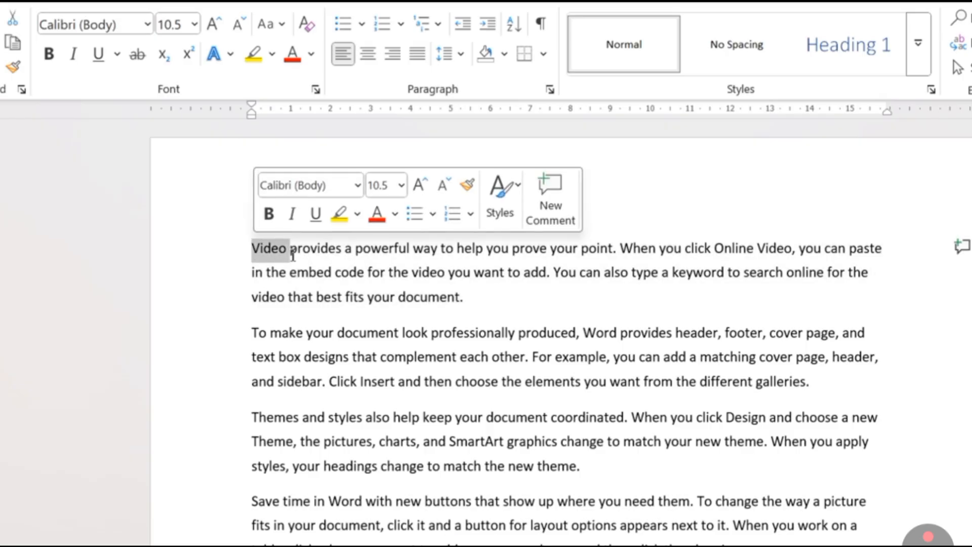
key("Right")
triple_click(254, 249)
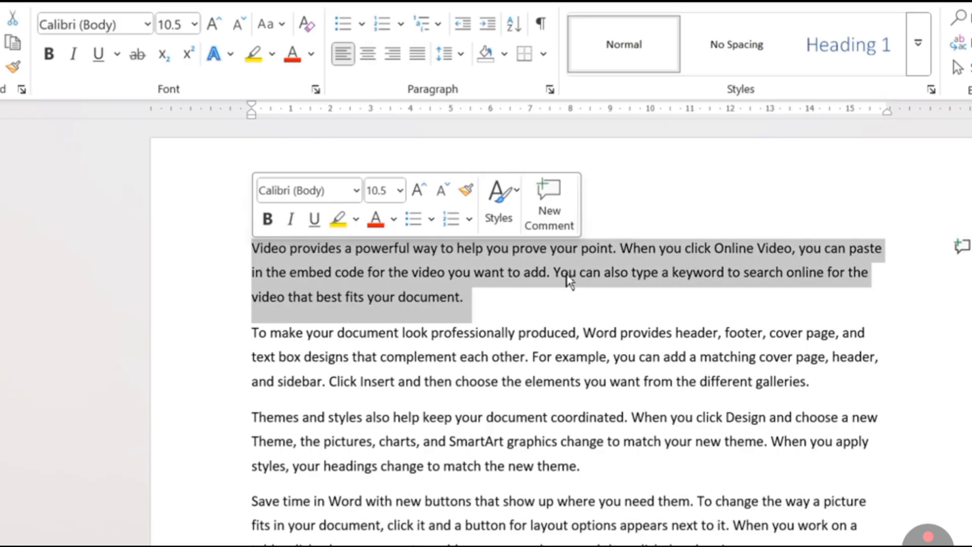
double_click(266, 248)
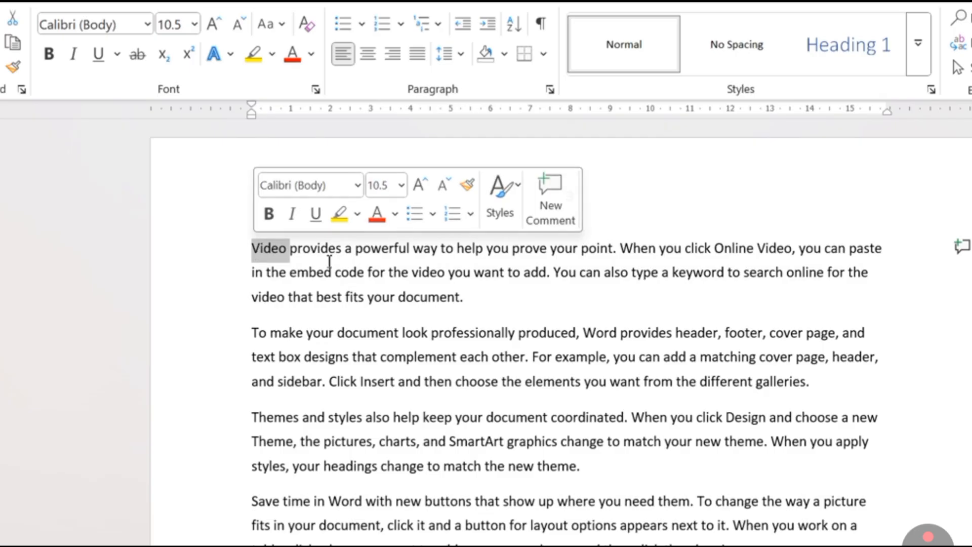
triple_click(256, 252)
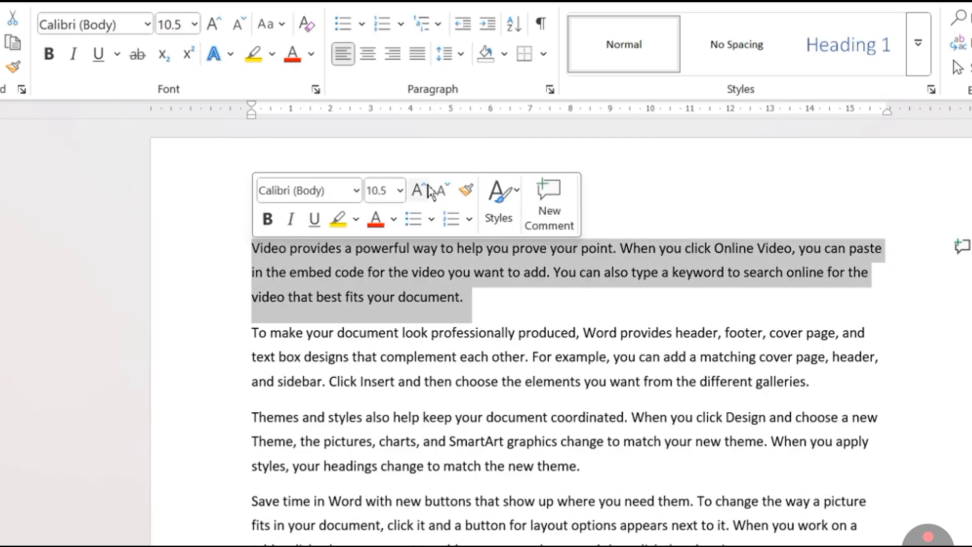
Step: Enlarge and reduce the first paragraph's font size in increments, finishing at 16 points
left_click_drag(487, 302, 217, 256)
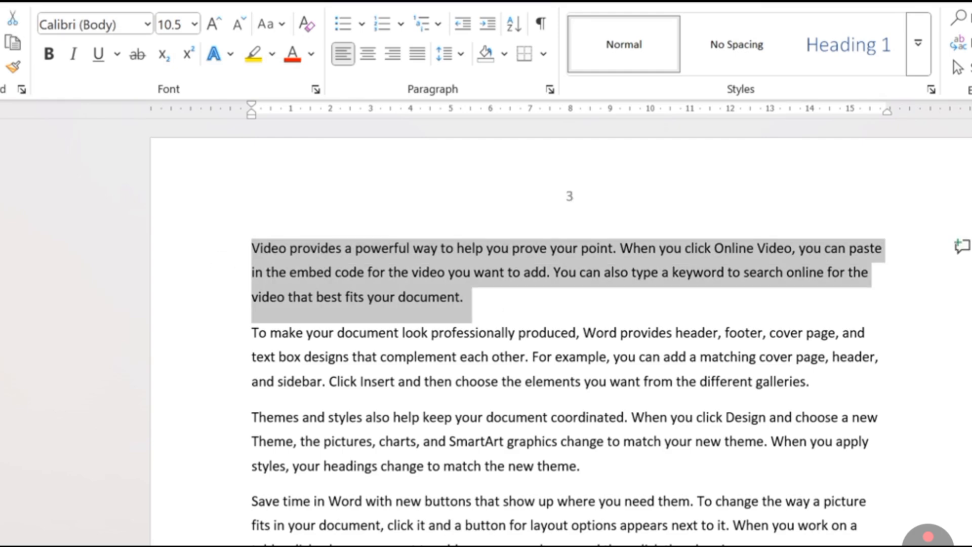
key("ctrl+shift+period")
key("ctrl+shift+period")
key("ctrl+shift+period")
key("ctrl+shift+period")
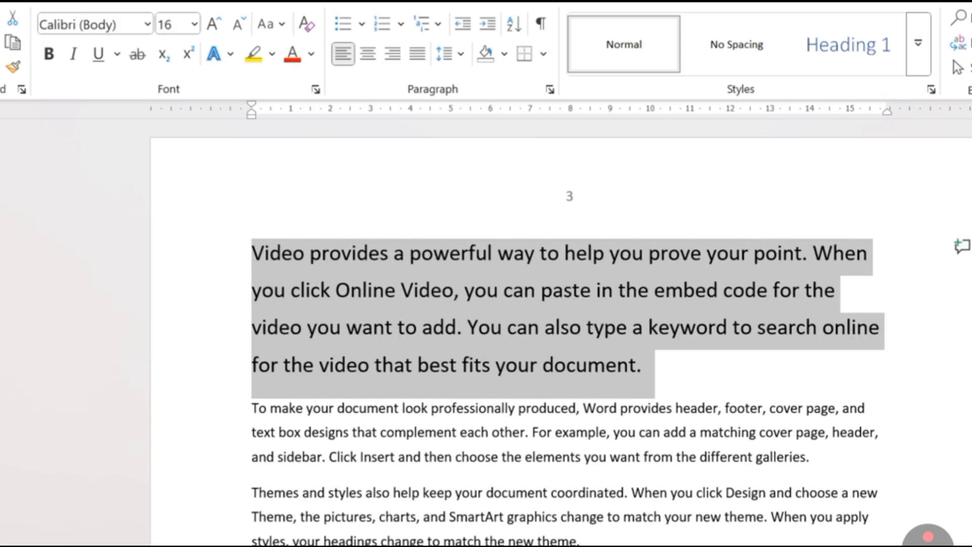
key("ctrl+shift+period")
key("ctrl+shift+comma")
key("ctrl+shift+comma")
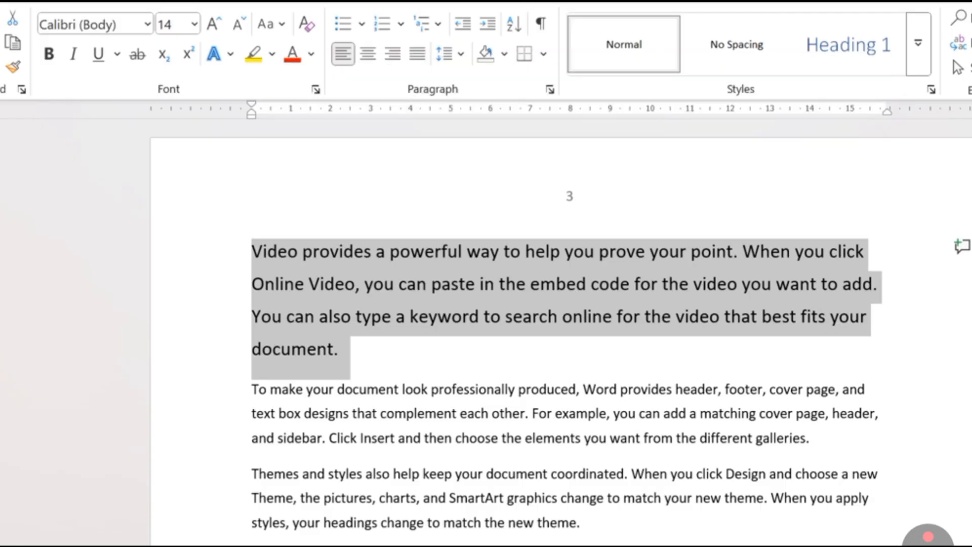
key("ctrl+shift+period")
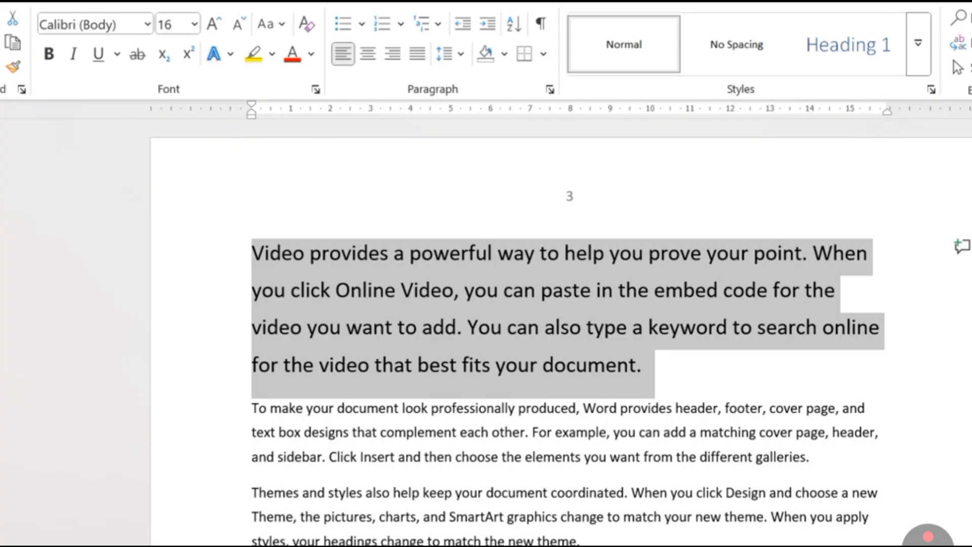
Step: Set the font size of the first three paragraphs to 18 points
left_click_drag(592, 542, 262, 253)
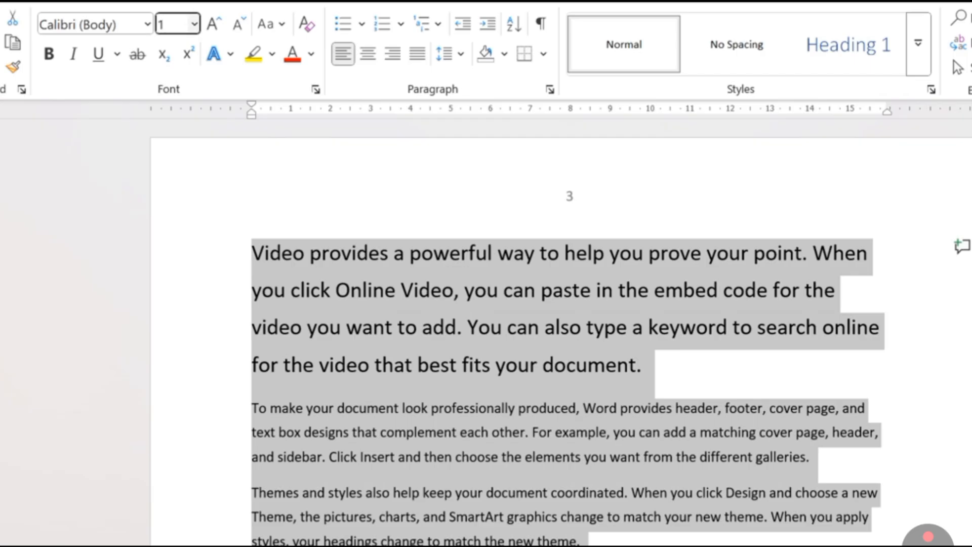
left_click(191, 32)
type("18")
key("Return")
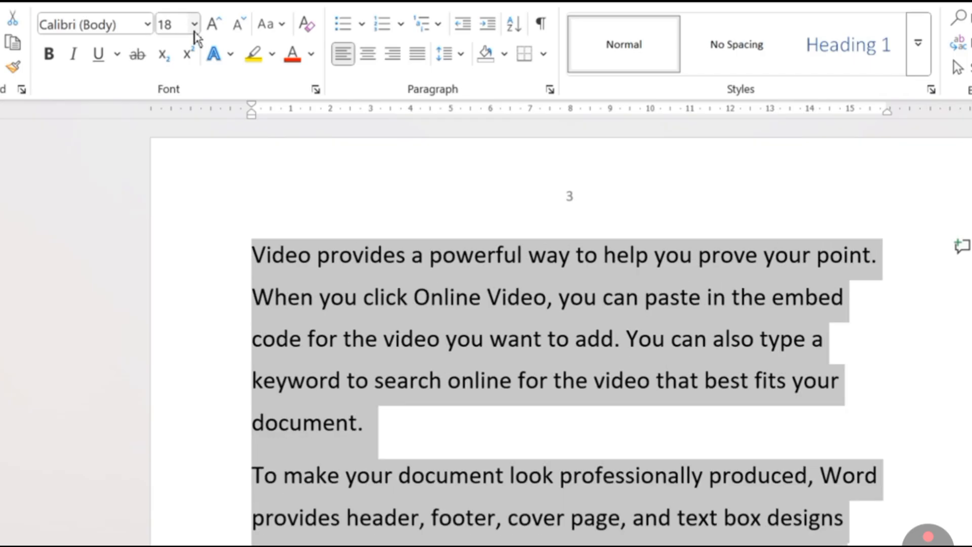
Step: Examine the first three paragraphs and compare their text size and layout with the remaining text on both pages
scroll(403, 236, "down", 3)
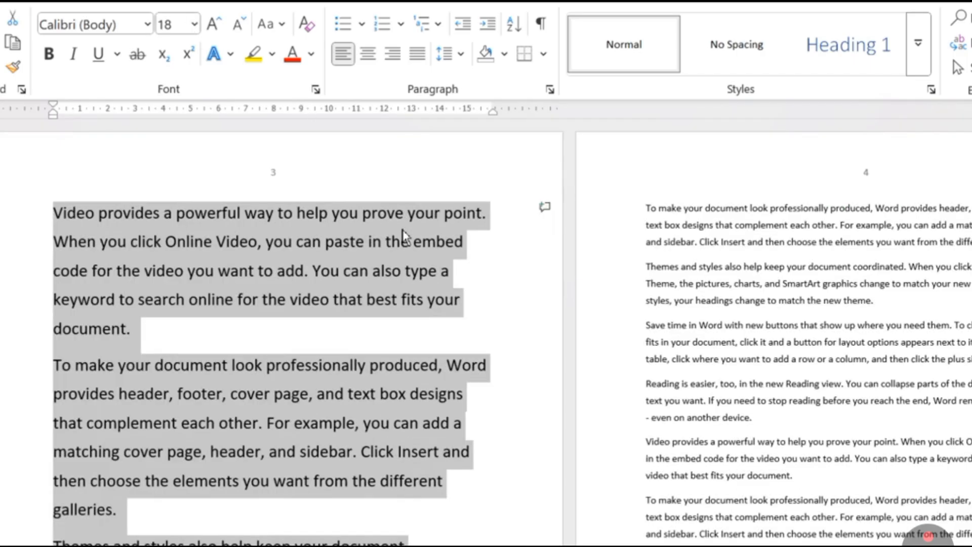
scroll(402, 236, "up", 3)
scroll(403, 235, "down", 5)
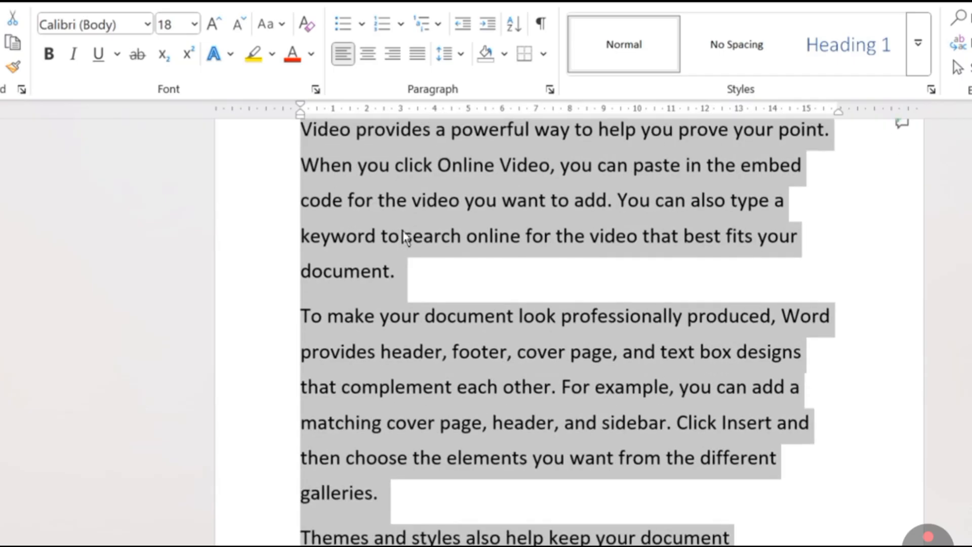
scroll(397, 234, "up", 5)
scroll(509, 154, "up", 1)
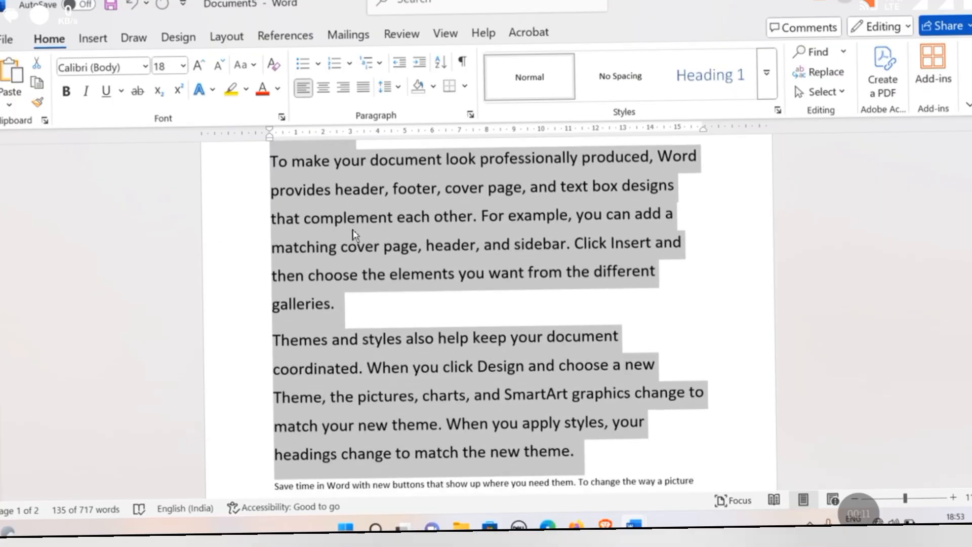
scroll(353, 233, "up", 4)
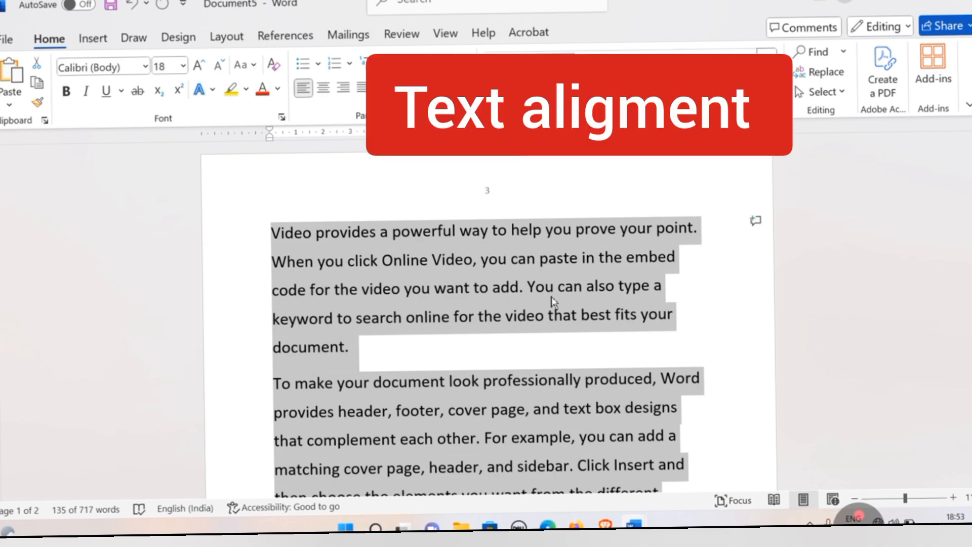
scroll(690, 281, "down", 3)
scroll(690, 281, "down", 1, "ctrl")
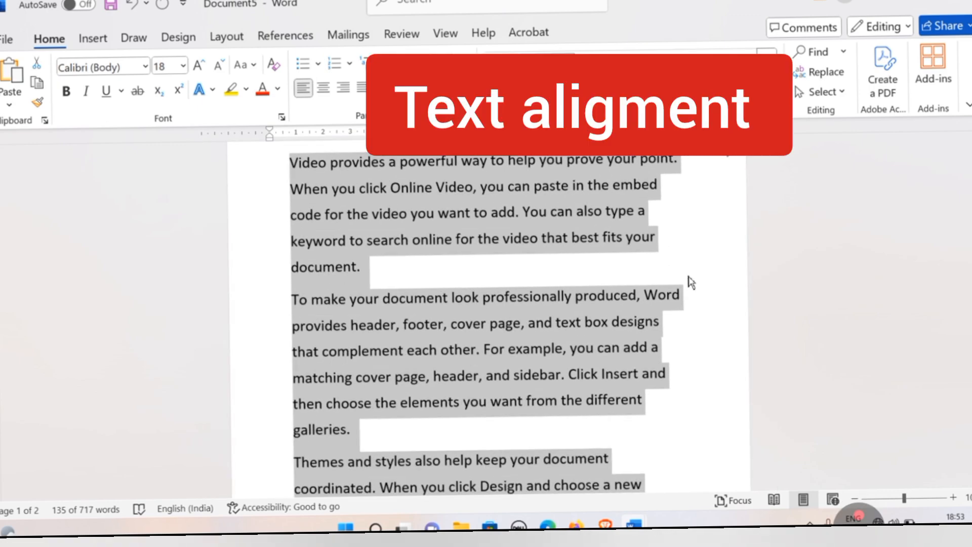
scroll(690, 281, "down", 2, "ctrl")
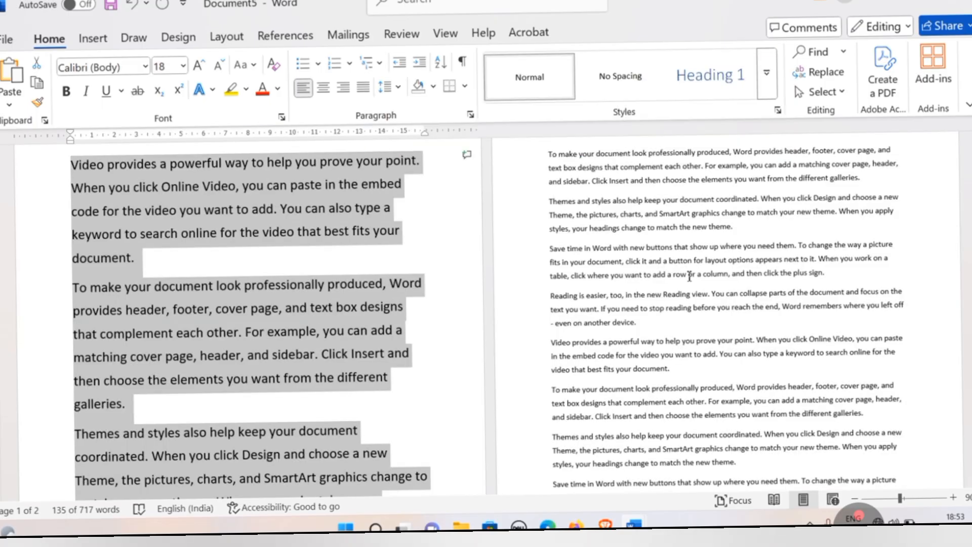
scroll(408, 357, "up", 1)
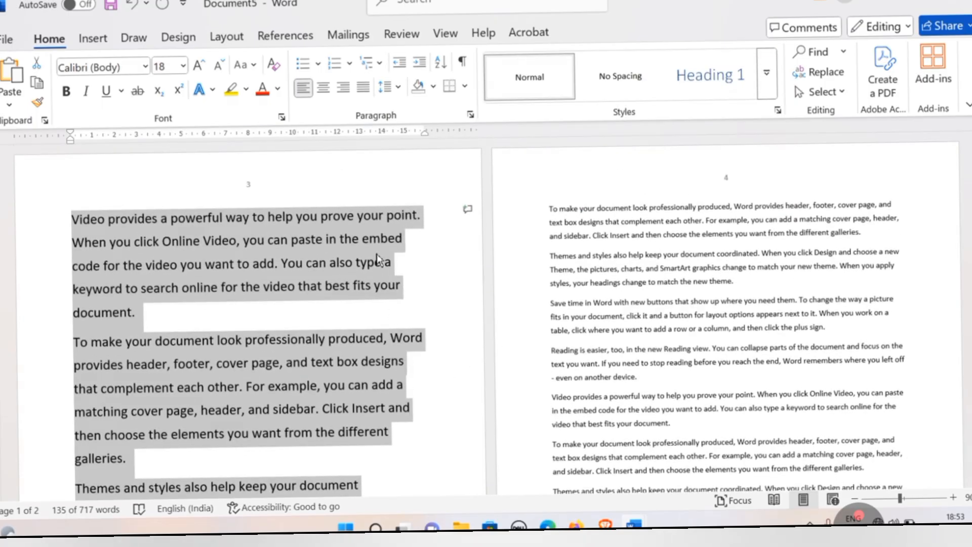
scroll(376, 256, "down", 5)
scroll(377, 256, "up", 5)
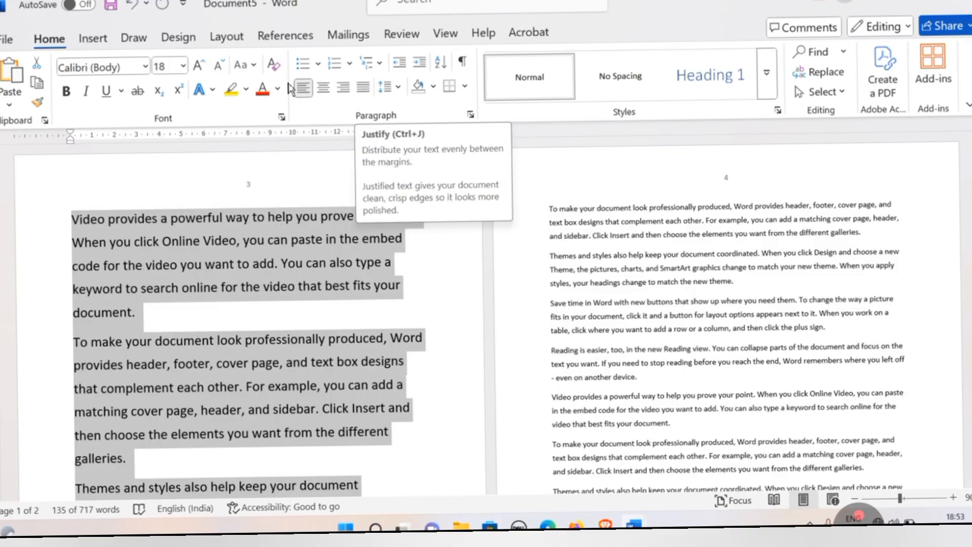
Step: Justify the three selected paragraphs after trying centre and right alignment on them
left_click(326, 91)
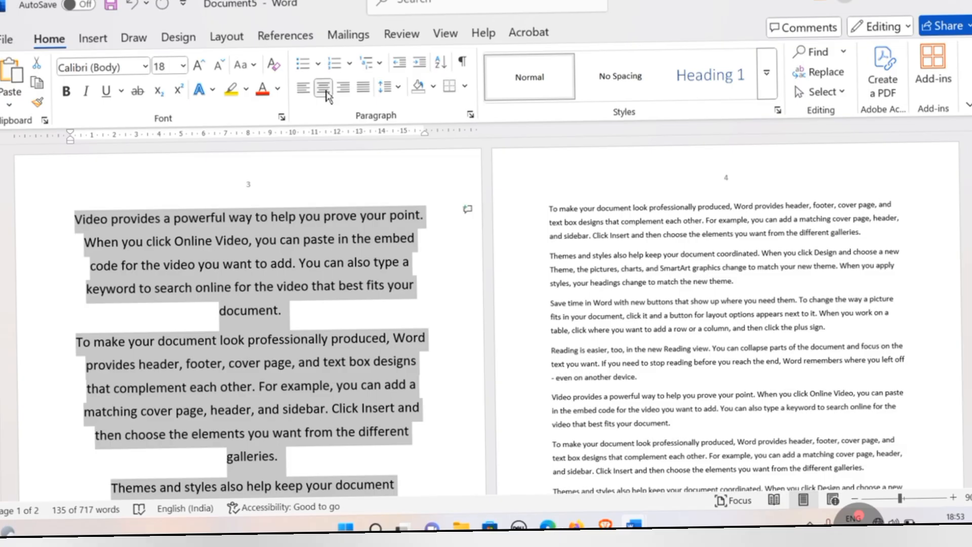
left_click(344, 95)
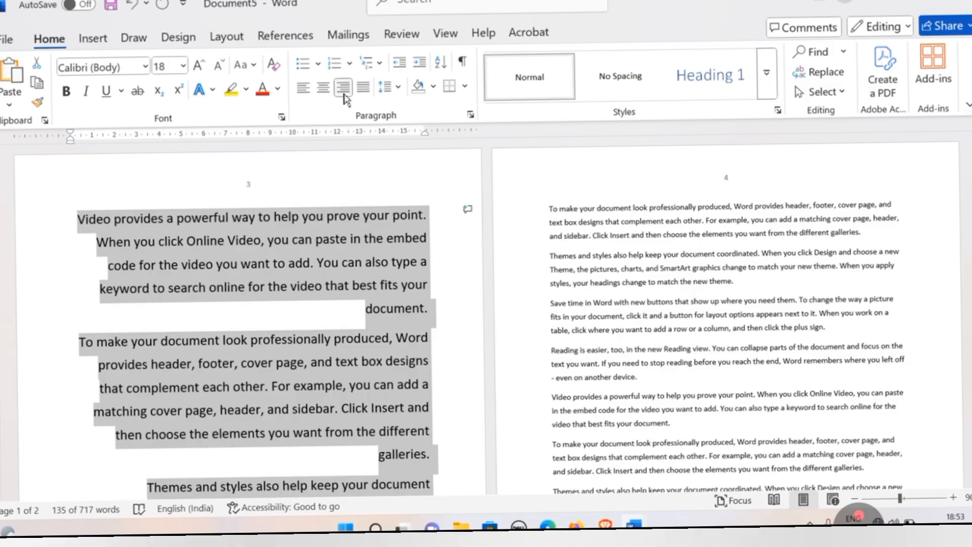
left_click(363, 87)
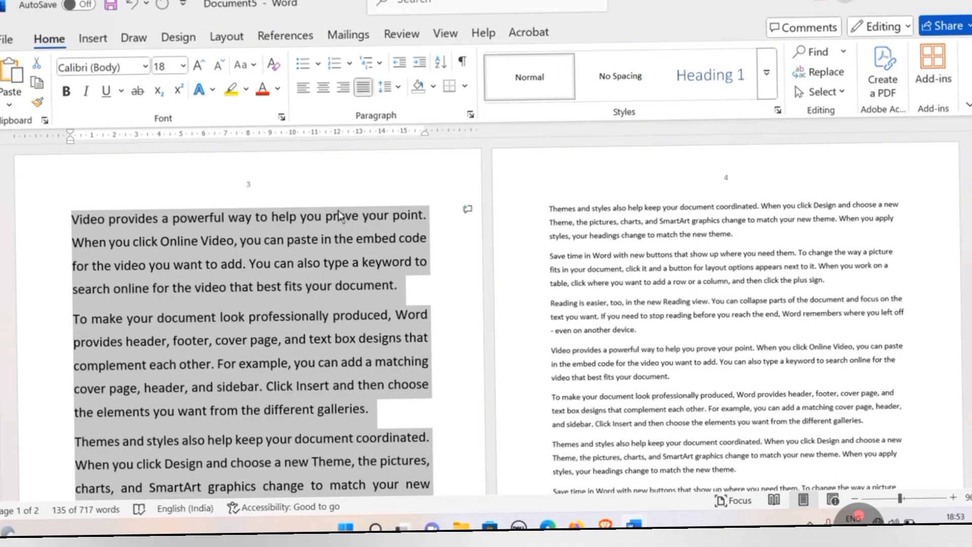
Step: Format the three justified paragraphs as bold, underlined Times New Roman text after trying the Kruti Dev 010 font
scroll(327, 266, "down", 5, "ctrl")
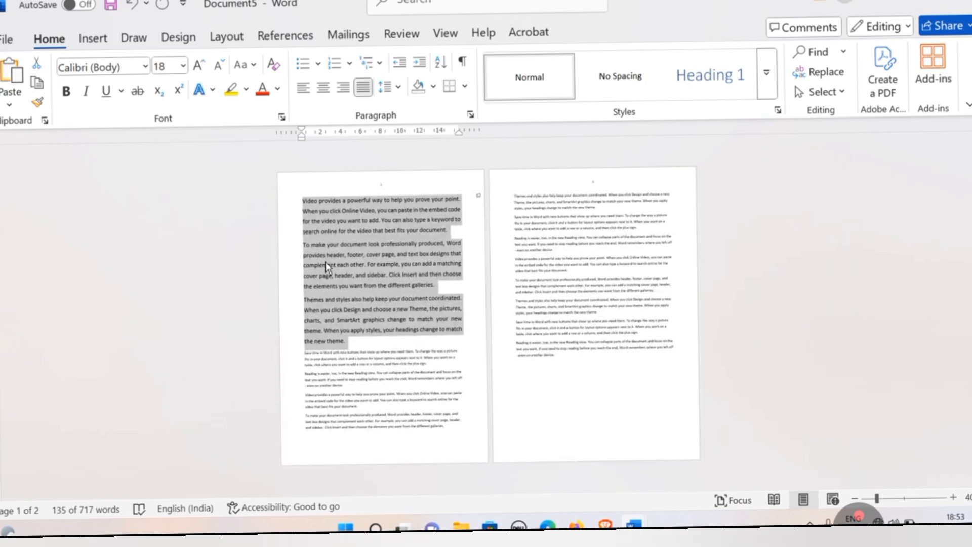
scroll(327, 266, "up", 5, "ctrl")
scroll(327, 268, "down", 2, "ctrl")
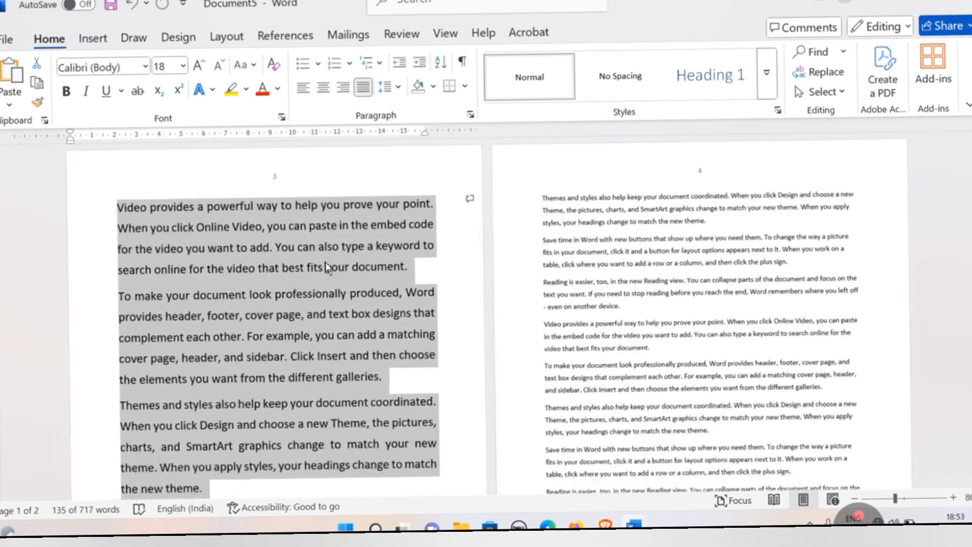
scroll(327, 266, "up", 2, "ctrl")
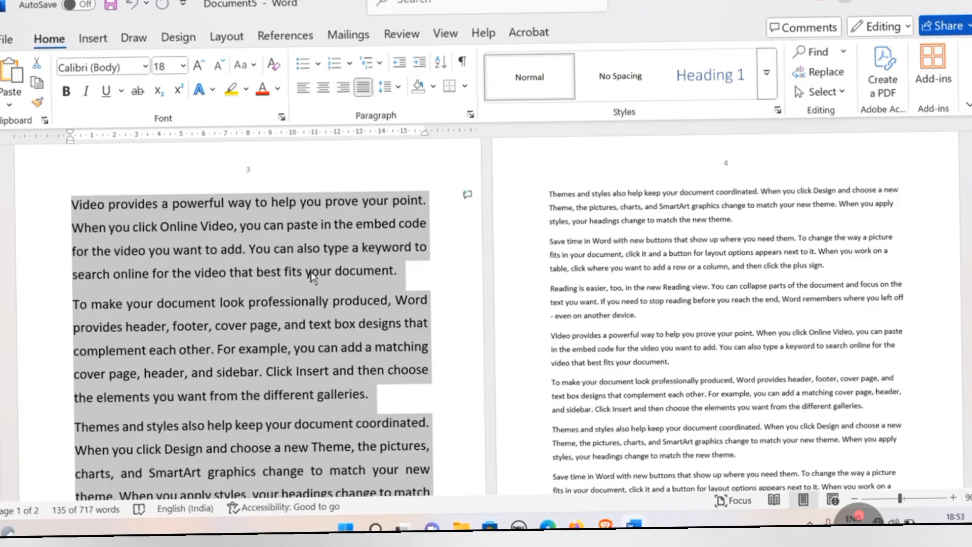
scroll(313, 276, "up", 5, "ctrl")
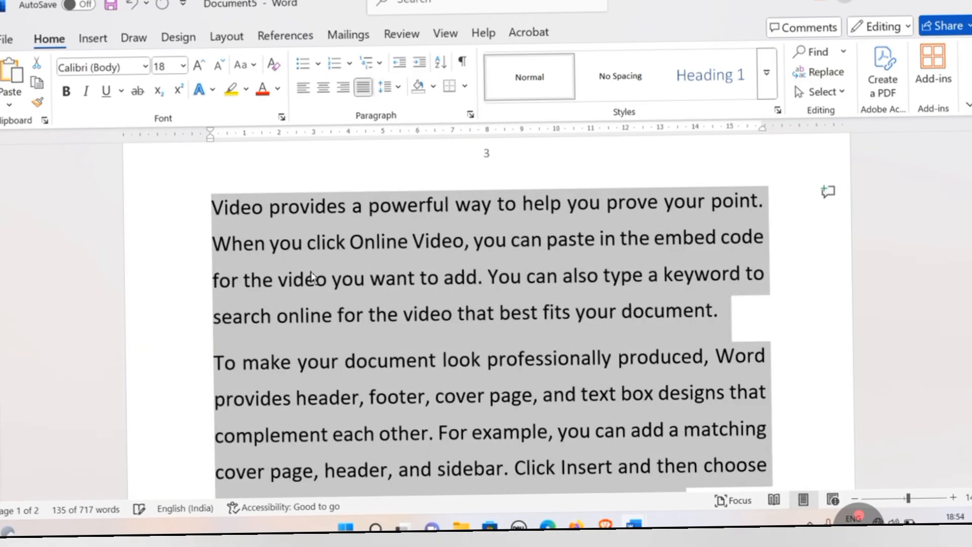
key("ctrl+b")
key("alt+t")
key("alt+k")
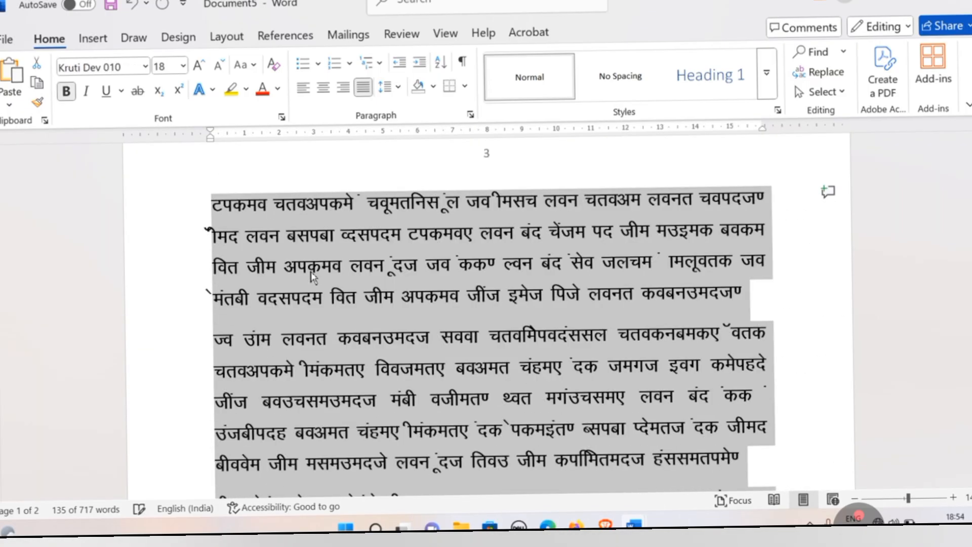
key("alt+t")
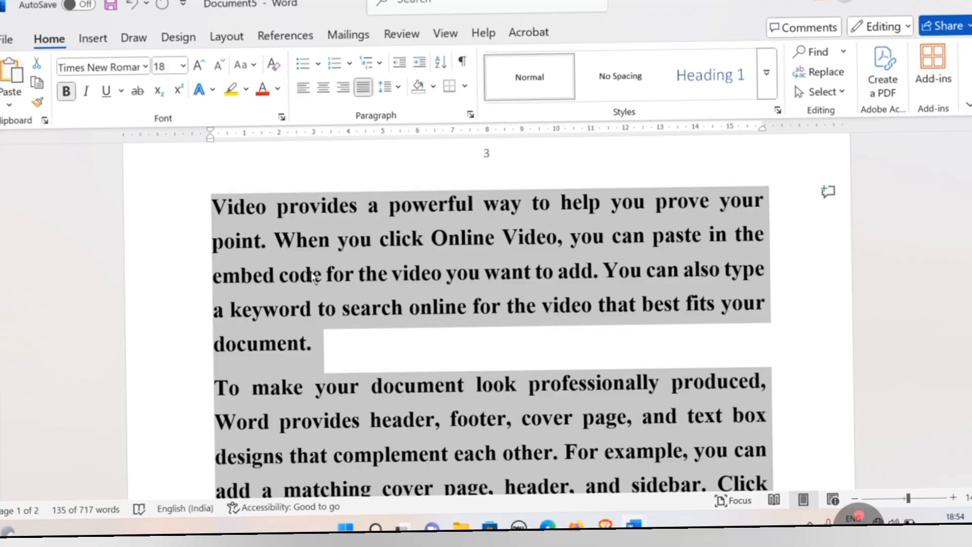
key("ctrl+u")
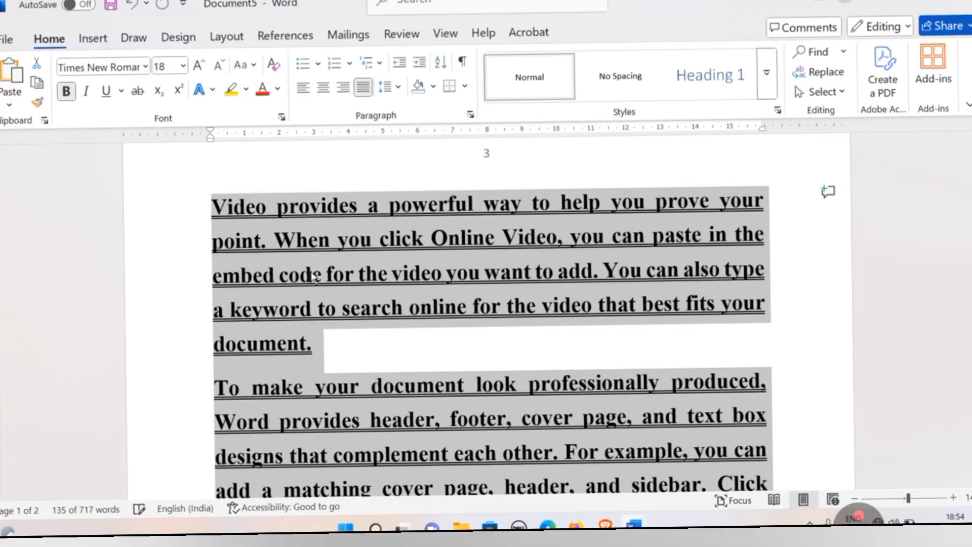
Step: Remove the underline and bold formatting from the first three paragraphs
left_click(418, 319)
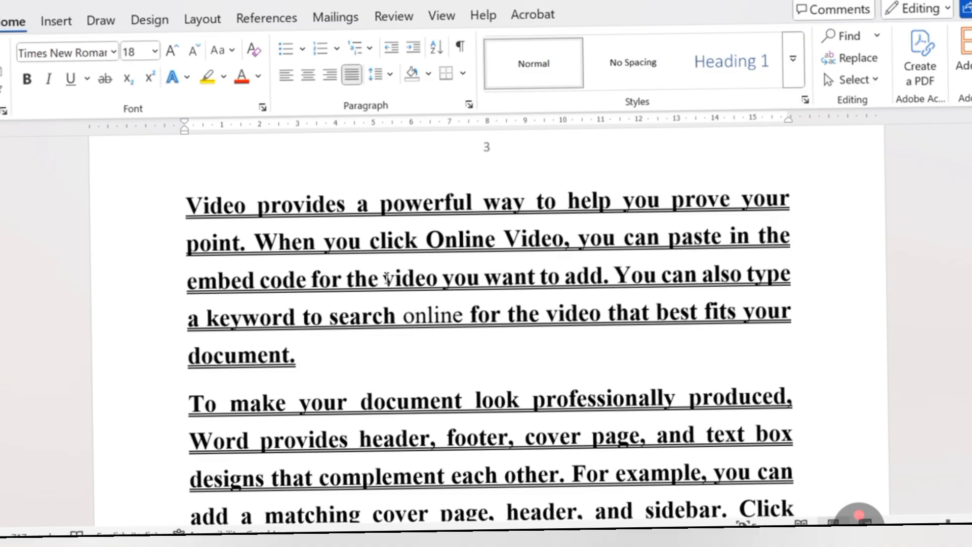
key("ctrl+z")
key("ctrl+z")
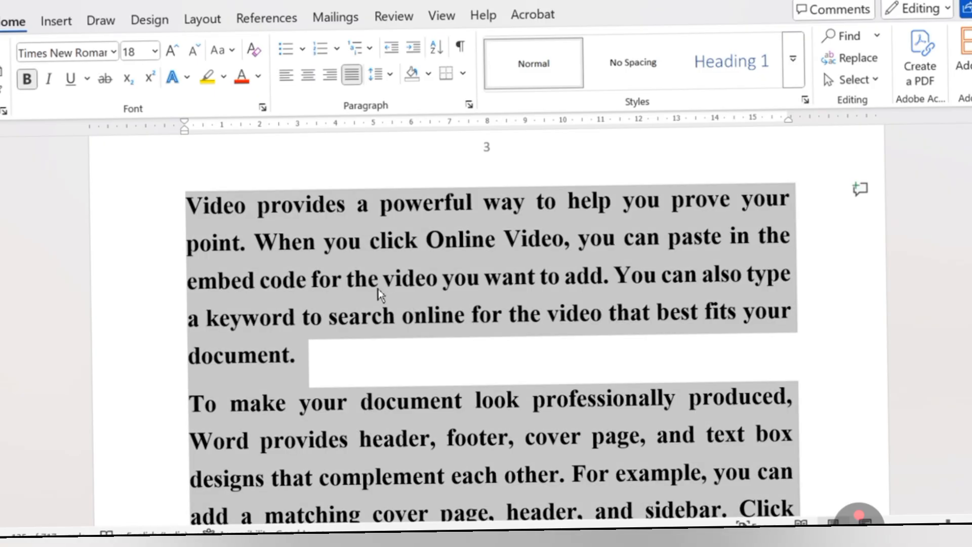
key("ctrl+b")
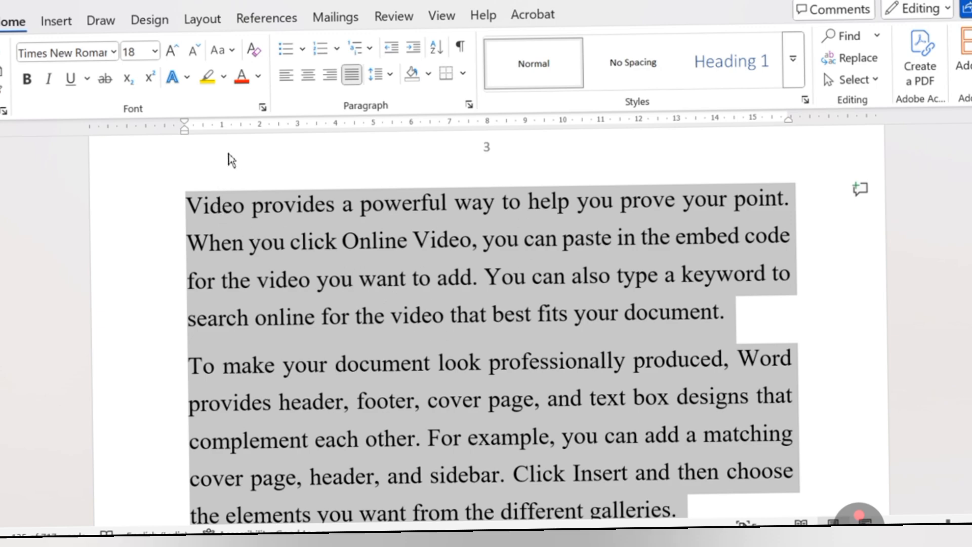
Step: Color the three selected paragraphs red and recolor the first paragraph dark blue
left_click(241, 78)
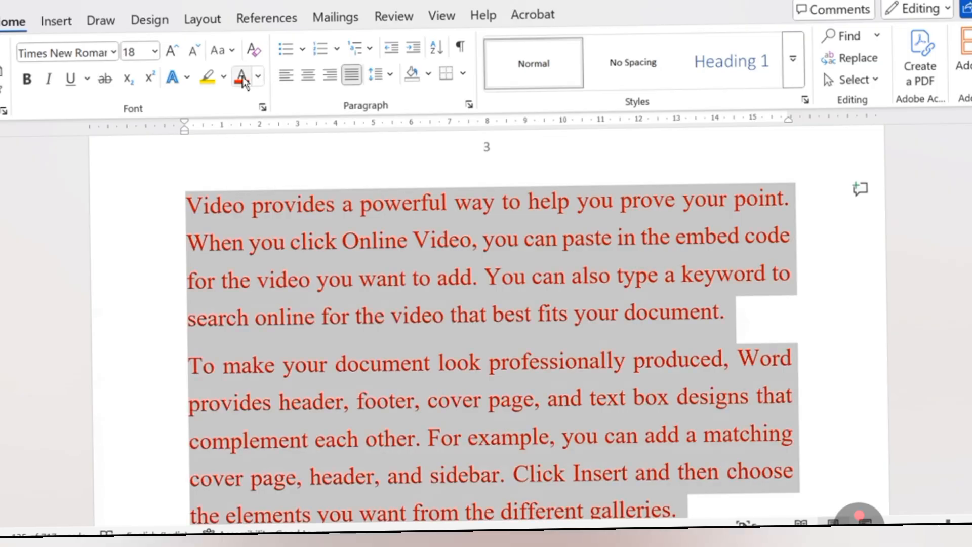
left_click(342, 244)
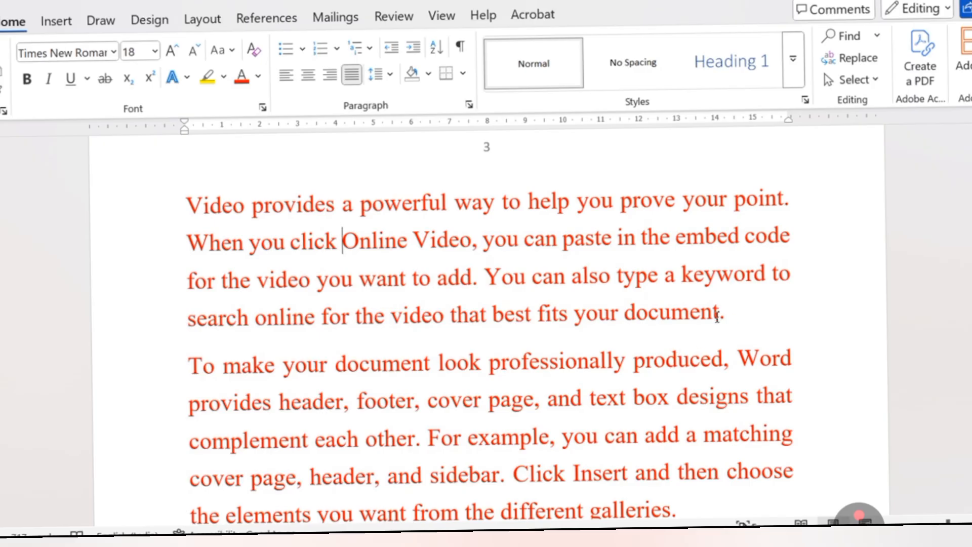
left_click_drag(725, 314, 187, 205)
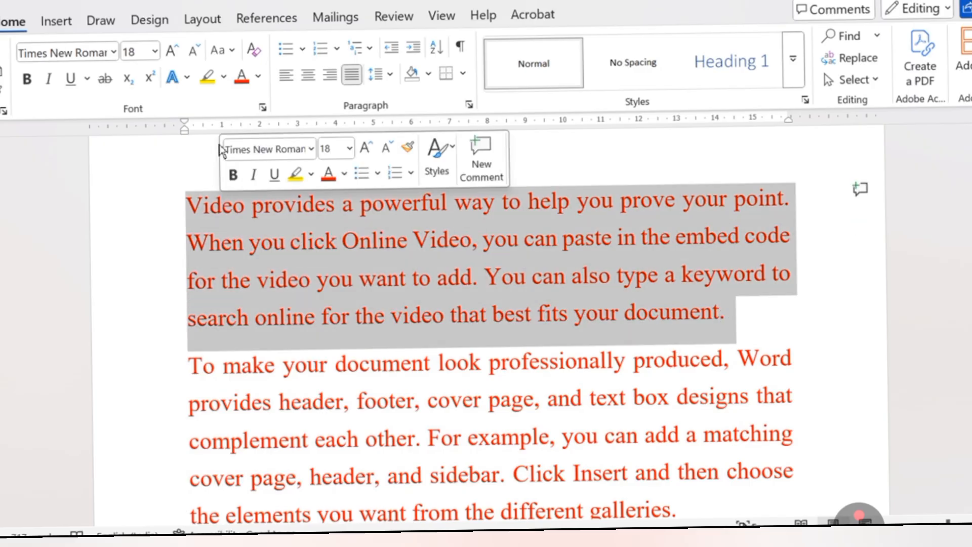
left_click(258, 76)
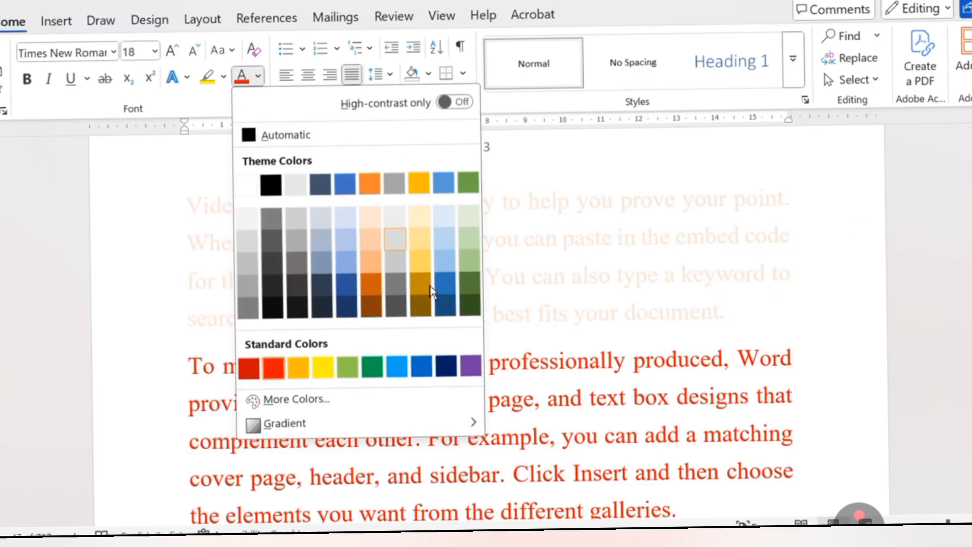
left_click(445, 306)
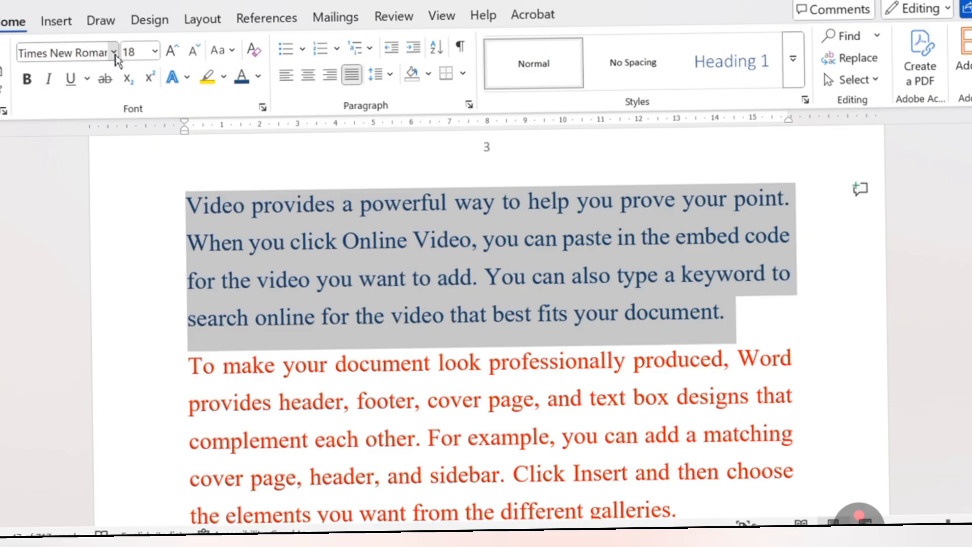
left_click(113, 51)
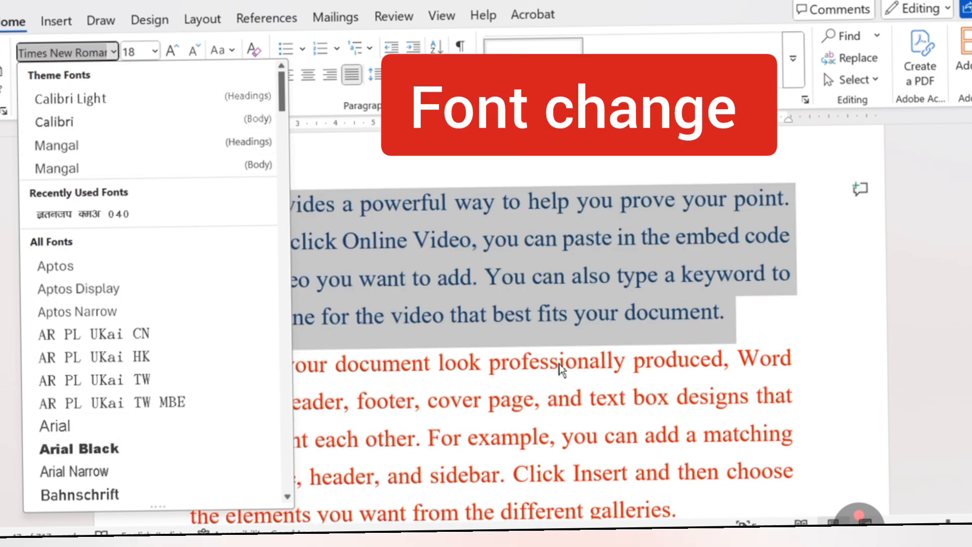
left_click(521, 202)
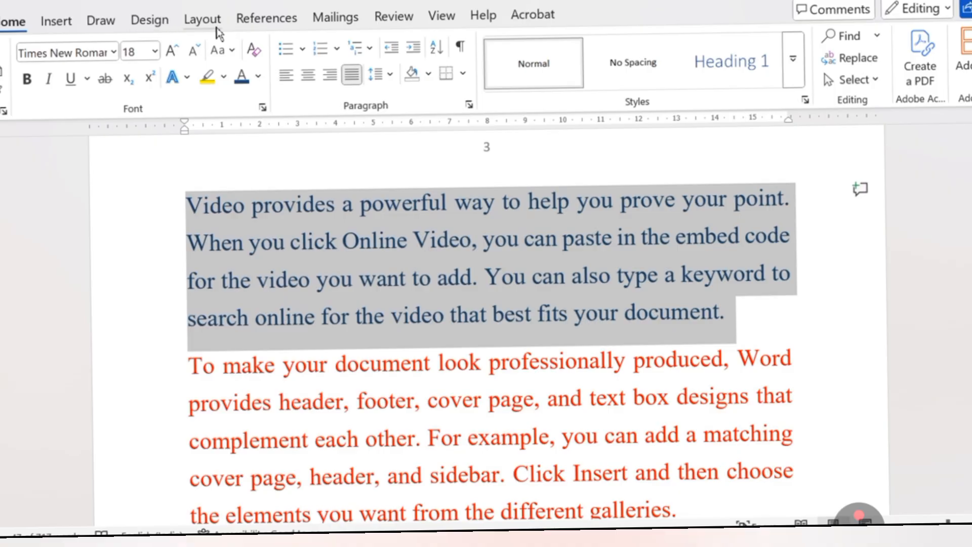
Step: Switch the page orientation to Landscape and look at both pages
left_click(212, 31)
left_click(22, 89)
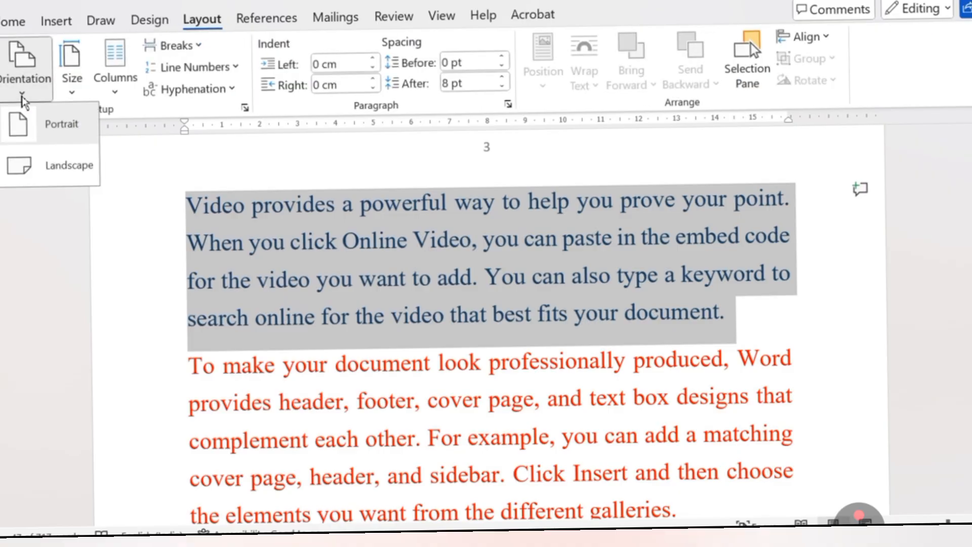
left_click(53, 166)
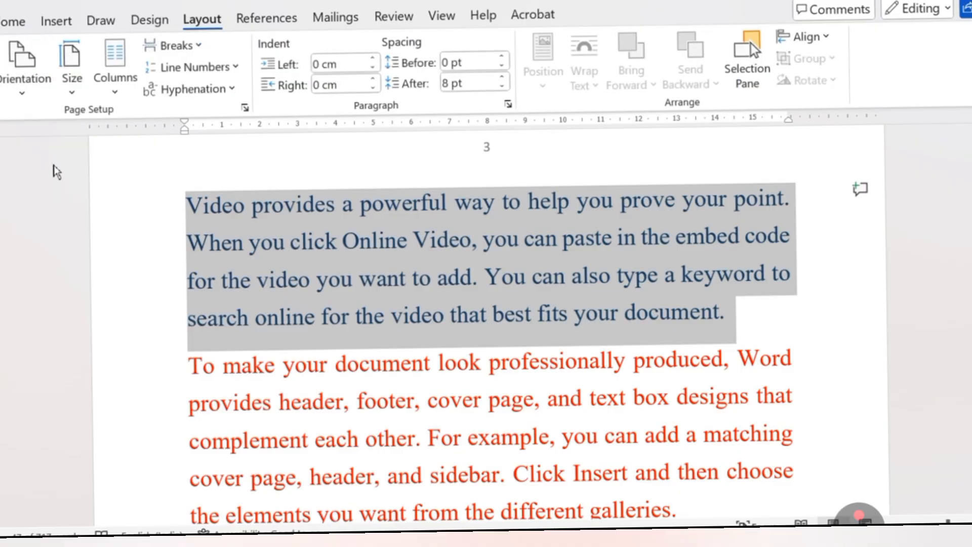
scroll(382, 455, "down", 11)
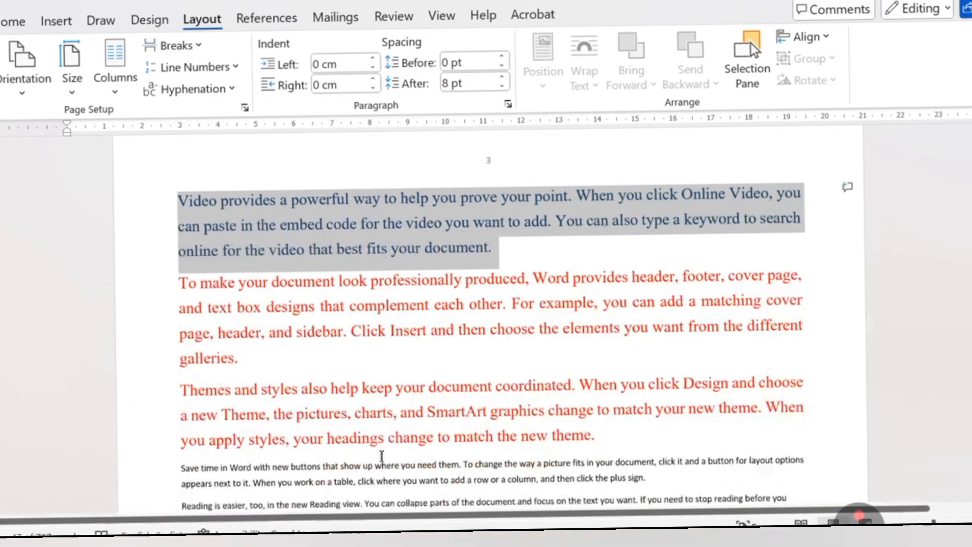
scroll(381, 456, "down", 3)
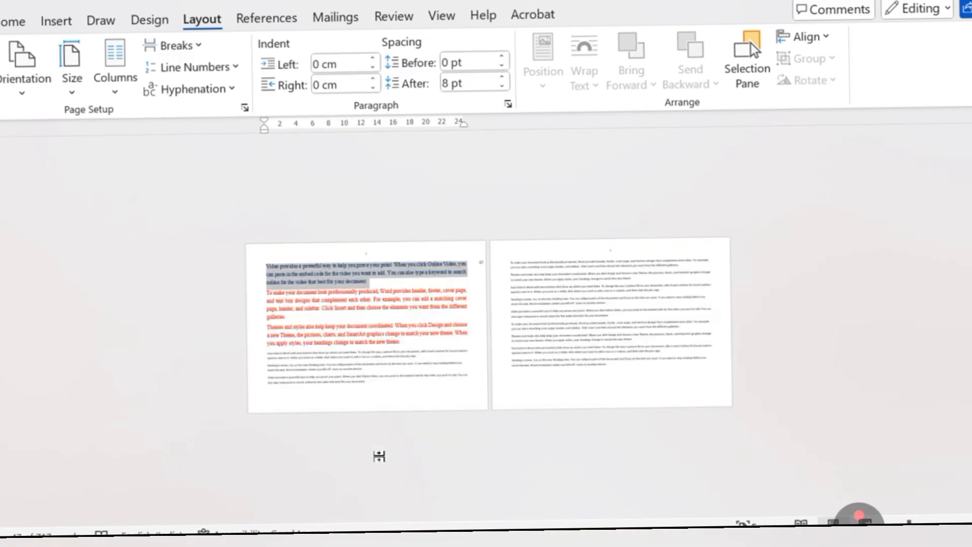
scroll(378, 455, "up", 3, "ctrl")
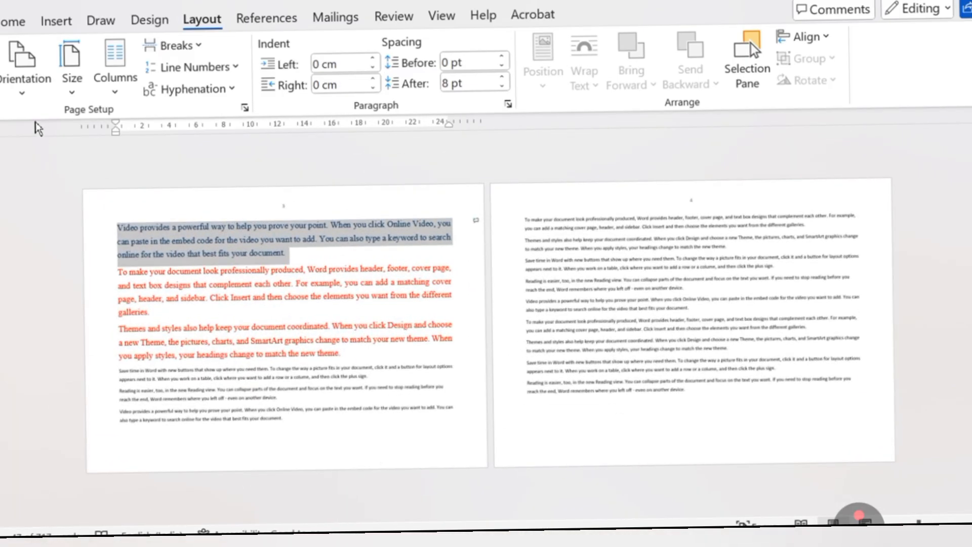
Step: Return the page orientation to Portrait
left_click(31, 95)
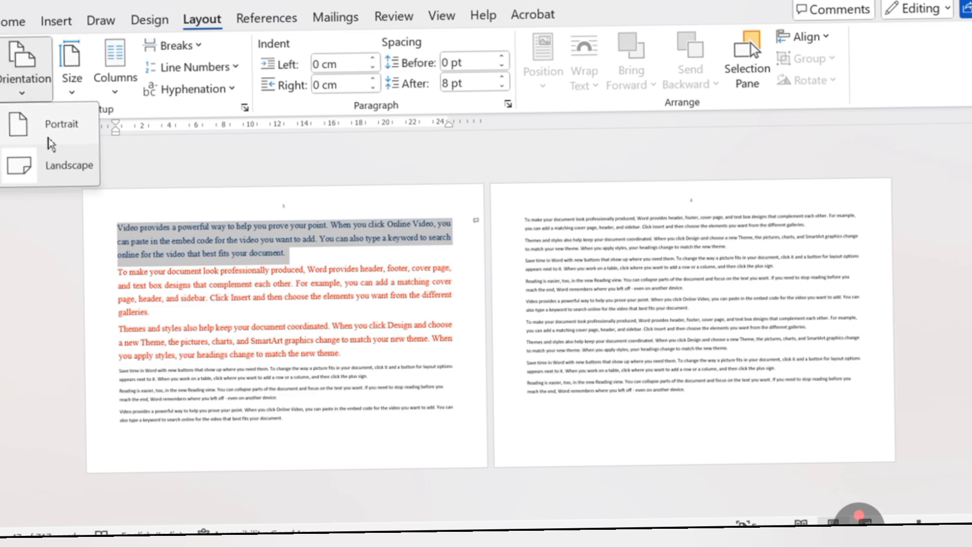
left_click(48, 138)
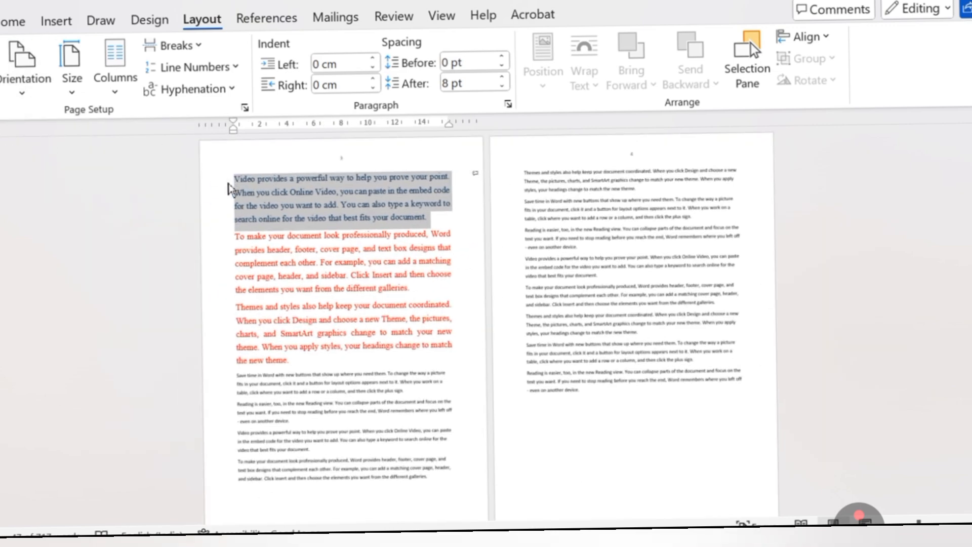
scroll(227, 192, "up", 3, "ctrl")
scroll(228, 191, "up", 4, "ctrl")
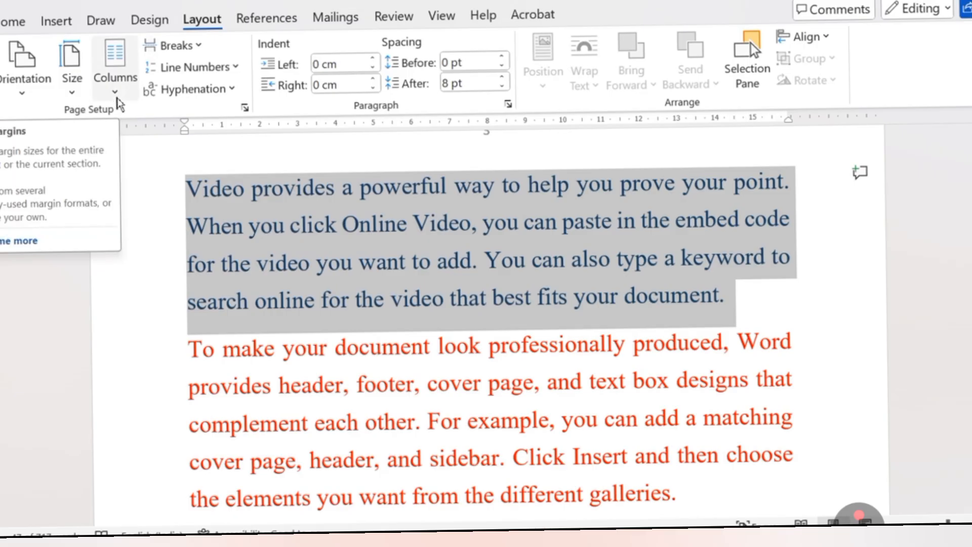
Step: Try a two-column layout on the selected first paragraph and undo it
left_click(116, 79)
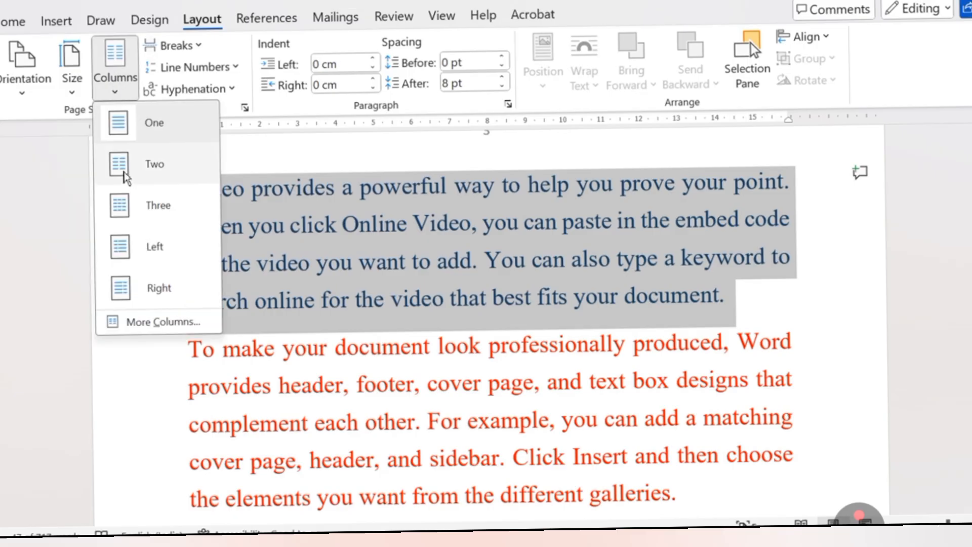
left_click(124, 175)
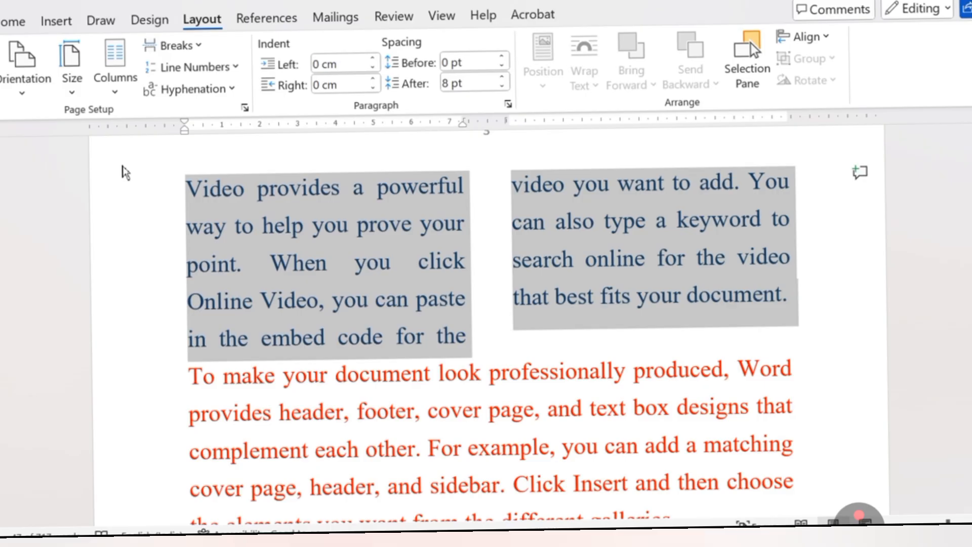
key("ctrl+z")
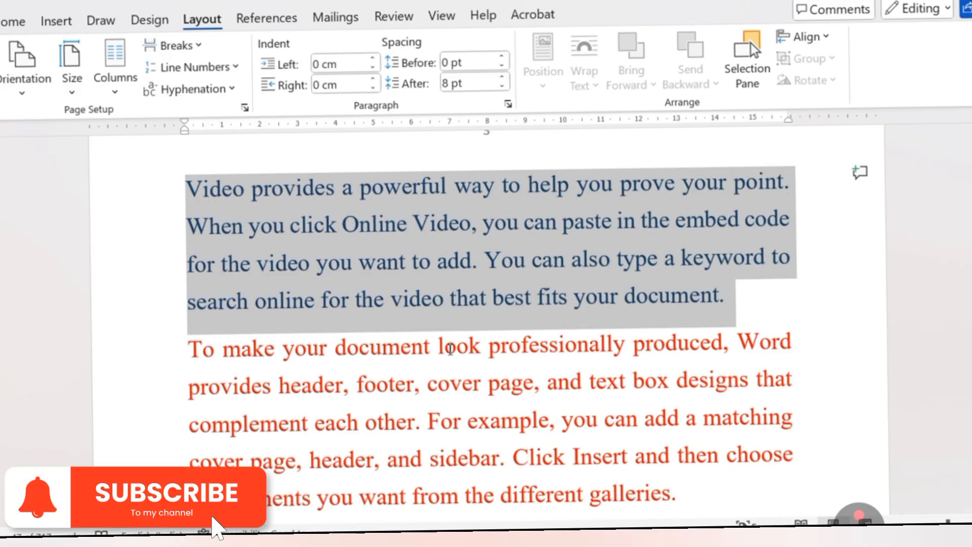
Step: Try a two-column layout on the whole document, examine both pages and undo the change
key("ctrl+shift+Down")
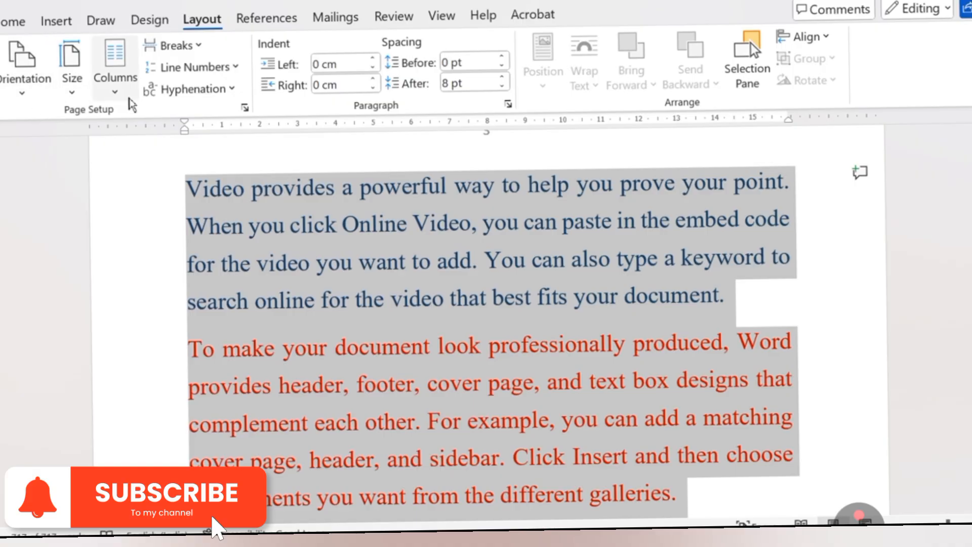
left_click(124, 92)
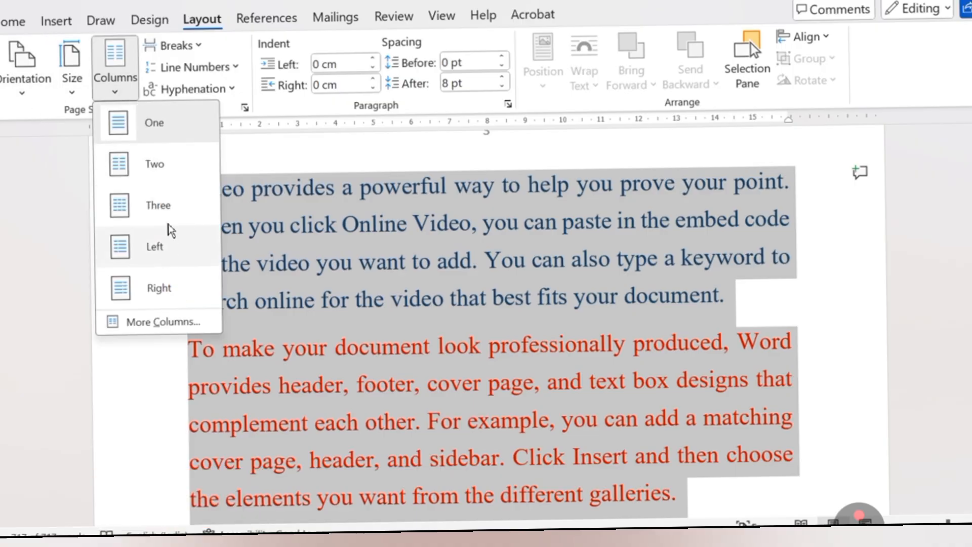
left_click(154, 167)
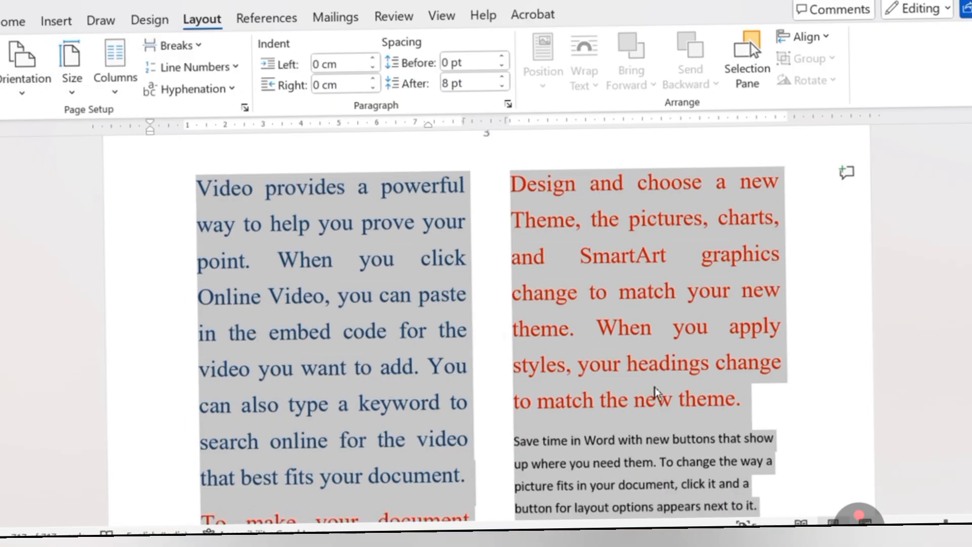
scroll(644, 397, "down", 5, "ctrl")
scroll(644, 397, "down", 4, "ctrl")
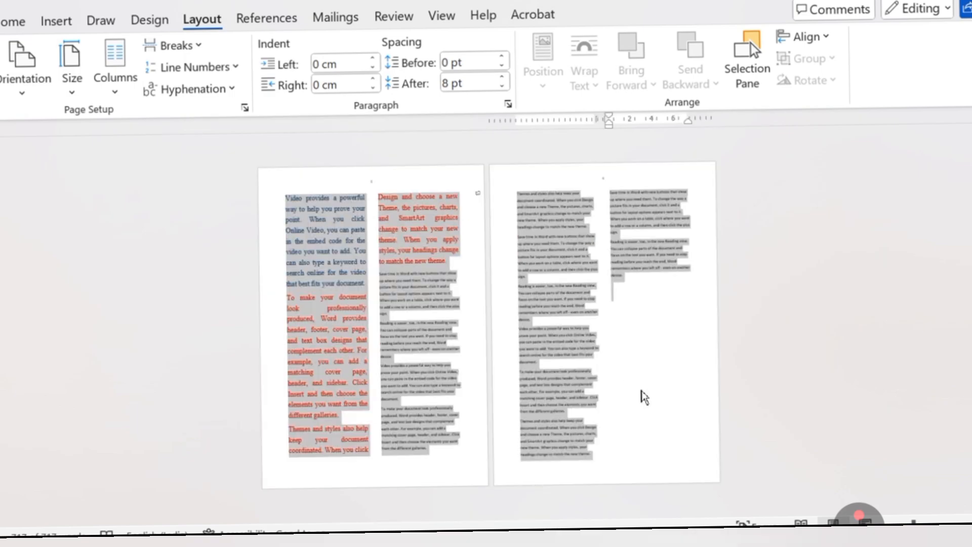
scroll(644, 397, "up", 5, "ctrl")
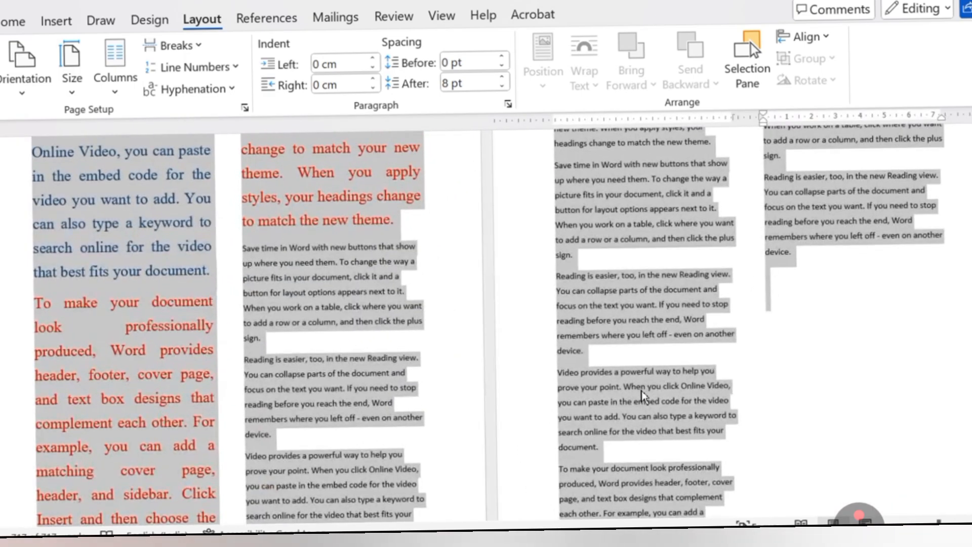
scroll(642, 396, "up", 3, "ctrl")
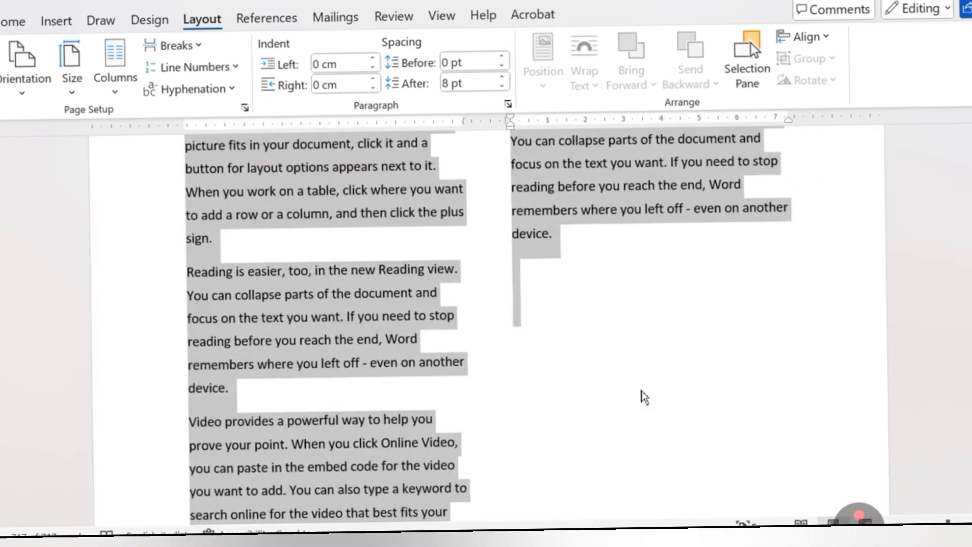
scroll(644, 397, "up", 10)
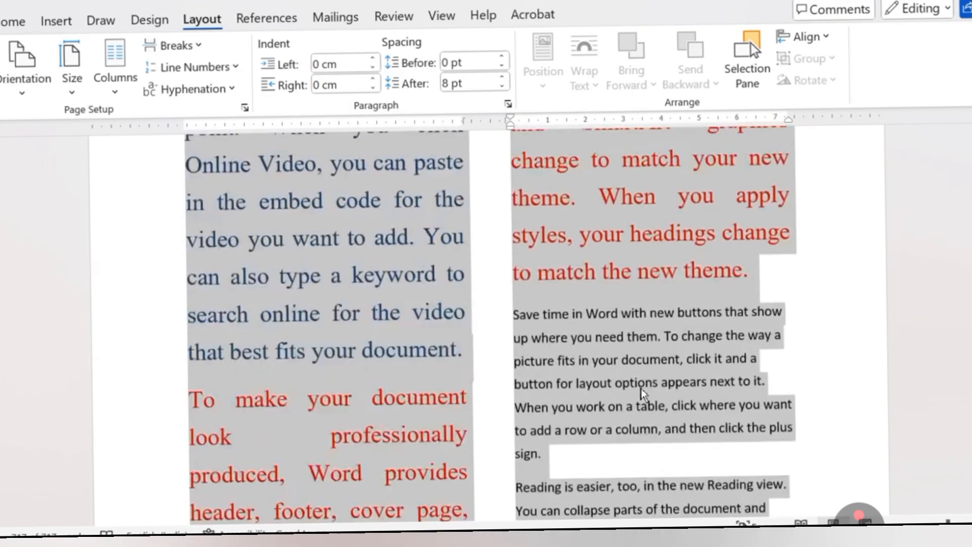
scroll(642, 394, "up", 5)
key("ctrl+z")
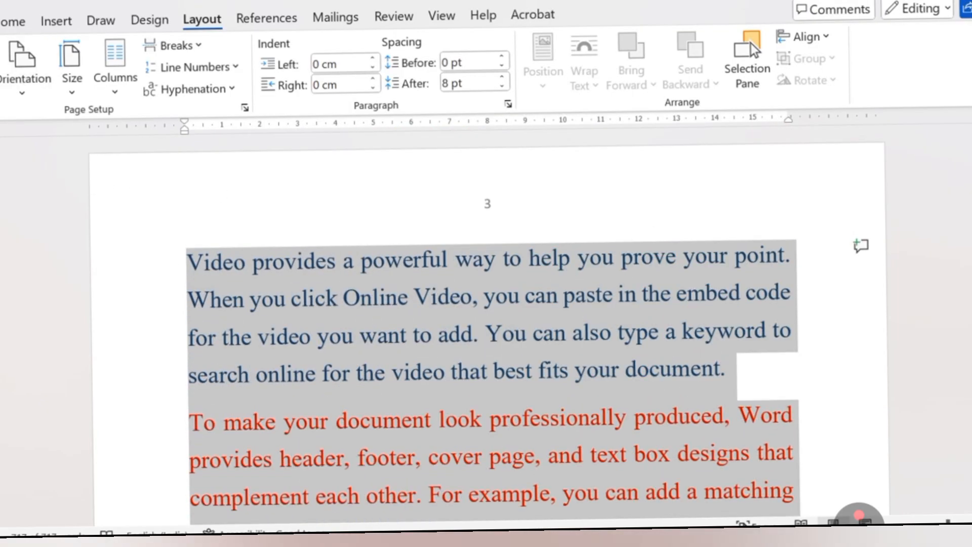
Step: Open the custom margin settings and set the top and bottom page margins to 3 cm
left_click(1, 78)
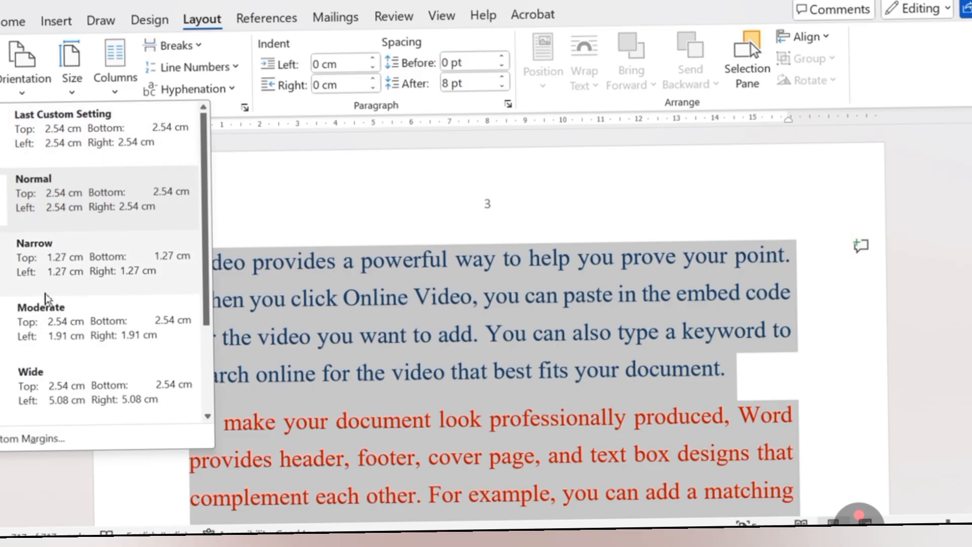
left_click(70, 441)
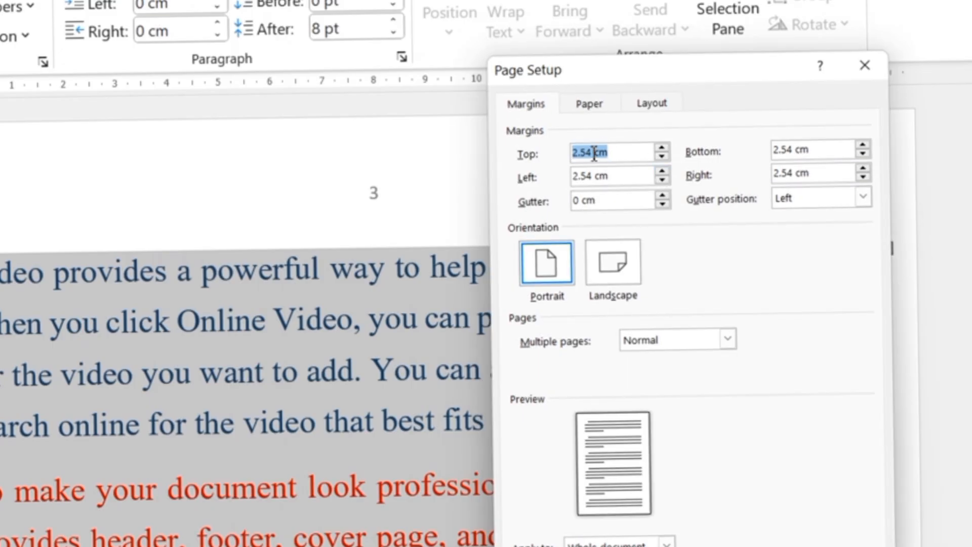
left_click(595, 153)
key("BackSpace")
key("BackSpace")
key("BackSpace")
key("BackSpace")
left_click(792, 151)
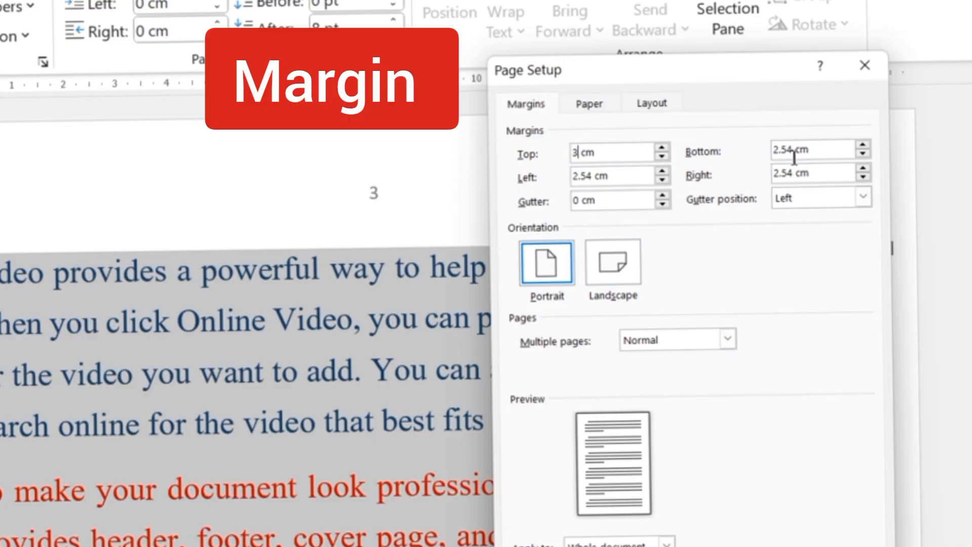
left_click(794, 153)
key("BackSpace")
key("BackSpace")
key("BackSpace")
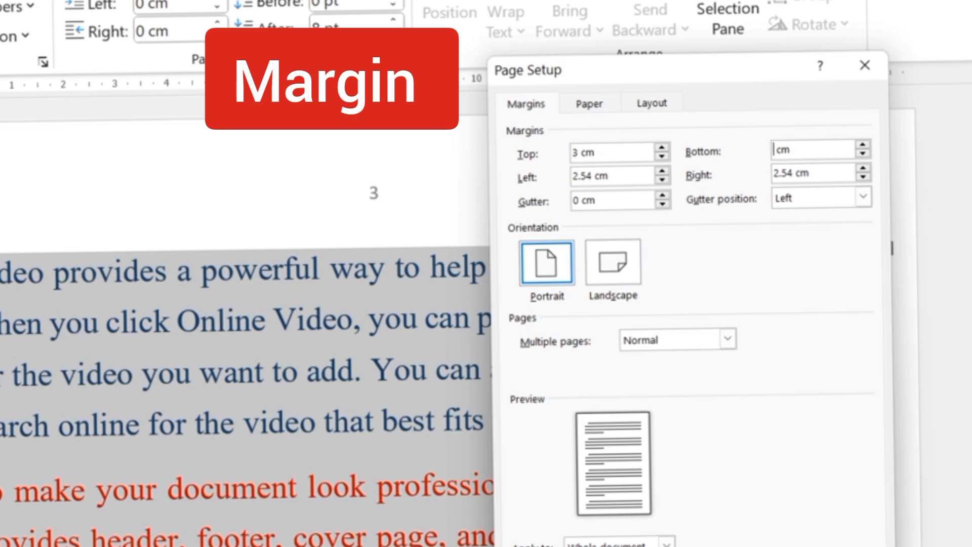
Step: Set the left page margin to 4 cm and the right to 3 cm, and apply the margins to the whole document
left_click(596, 177)
key("BackSpace")
key("BackSpace")
key("BackSpace")
key("BackSpace")
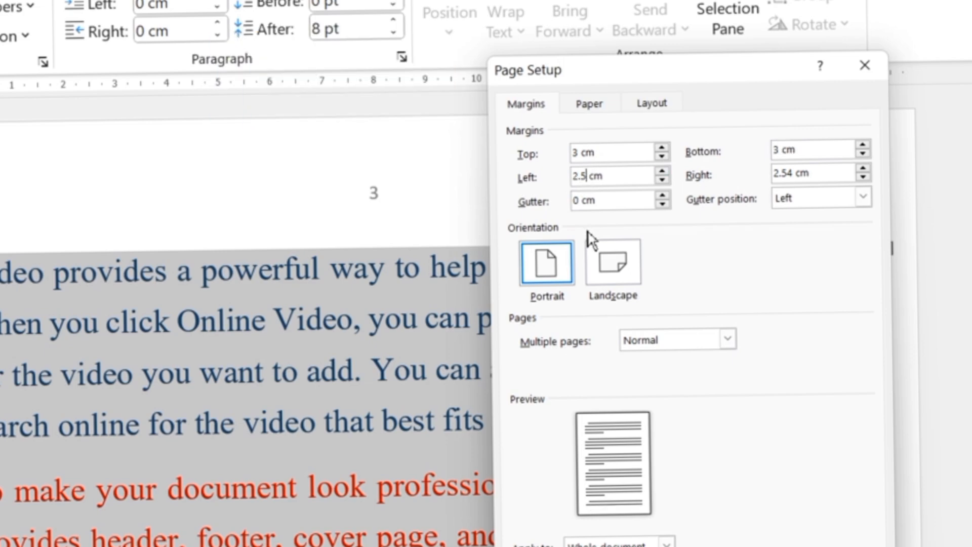
left_click(795, 175)
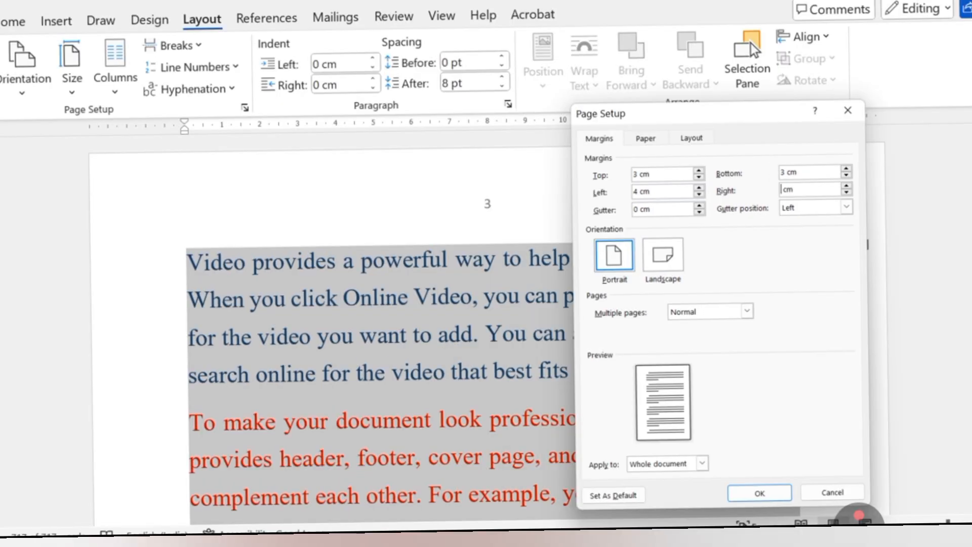
key("BackSpace")
key("BackSpace")
key("BackSpace")
type("3")
left_click(755, 494)
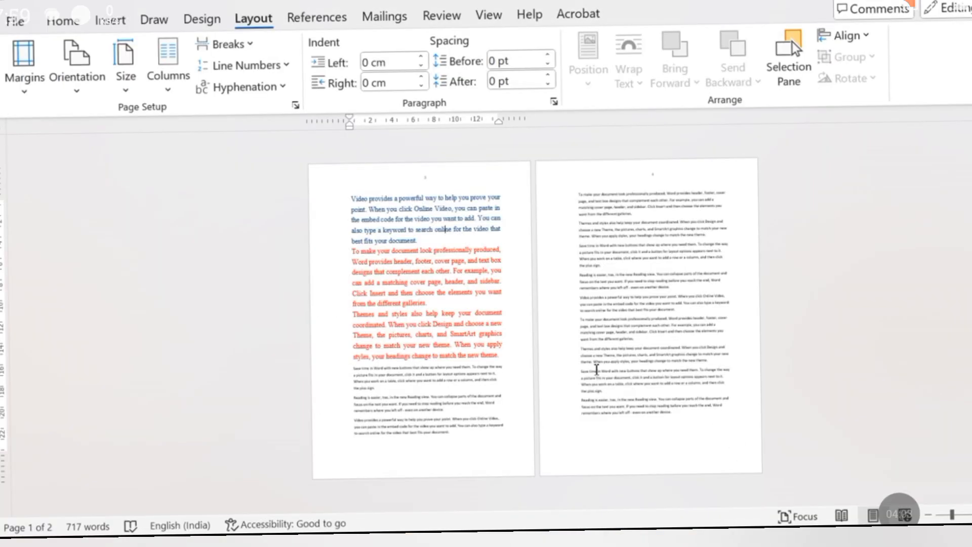
Step: Select the first blue paragraph and move its left indent to -0.25 cm, leaving the first-line indent in place
scroll(596, 370, "up", 10)
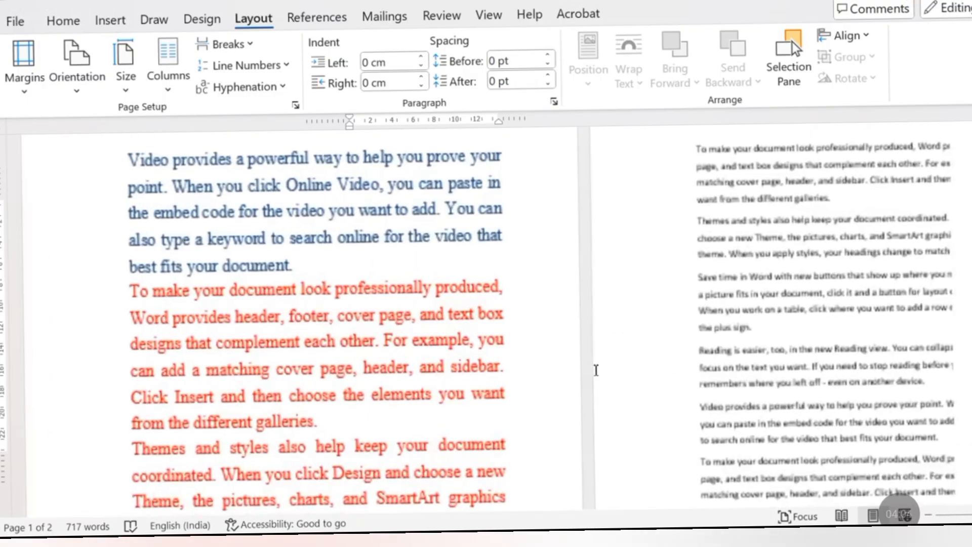
scroll(596, 371, "up", 3)
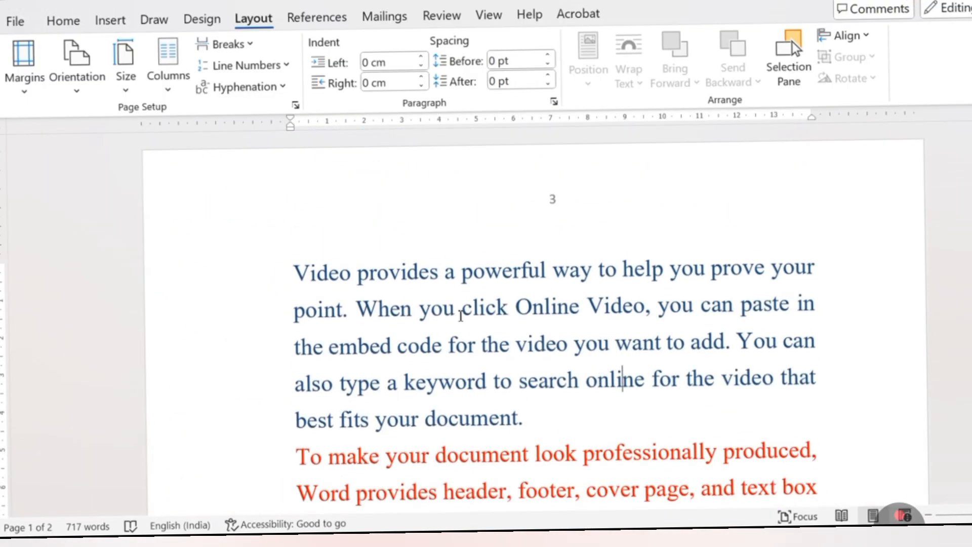
left_click_drag(299, 269, 553, 408)
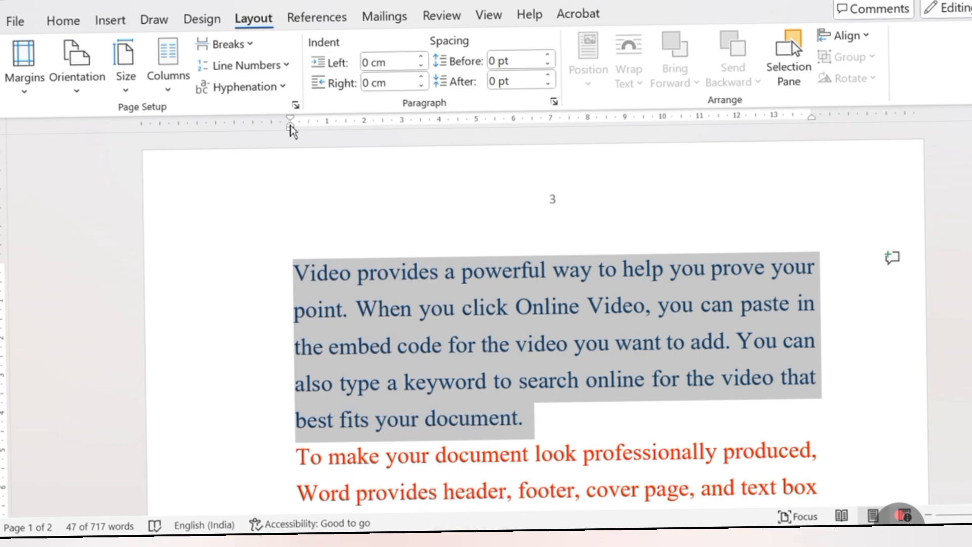
mouse_move(291, 129)
left_mouse_down()
mouse_move(174, 147)
mouse_move(284, 176)
left_mouse_up()
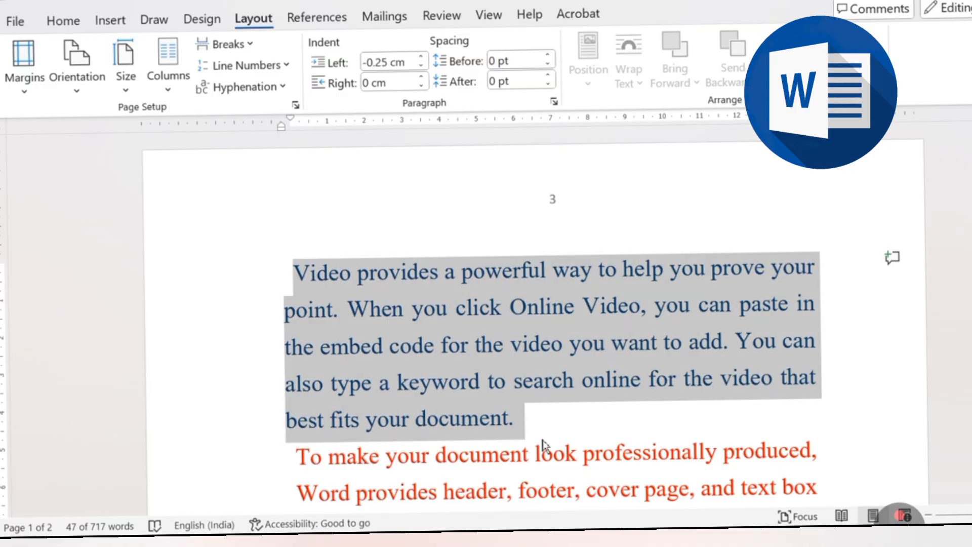
Step: Move the first paragraph's left indent inward to 0.25 cm and deselect the text
left_click_drag(538, 423, 243, 275)
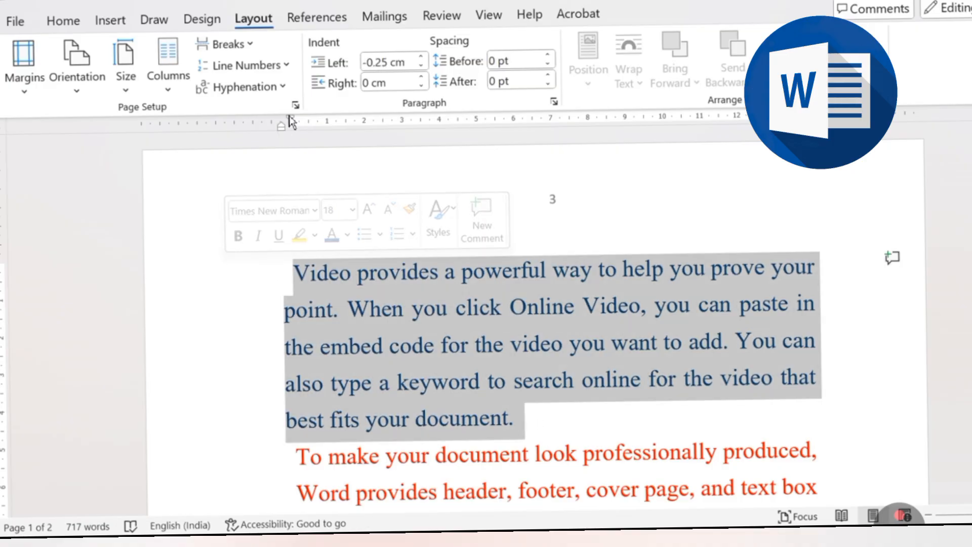
mouse_move(281, 129)
left_mouse_down()
mouse_move(466, 184)
mouse_move(257, 180)
mouse_move(296, 209)
left_mouse_up()
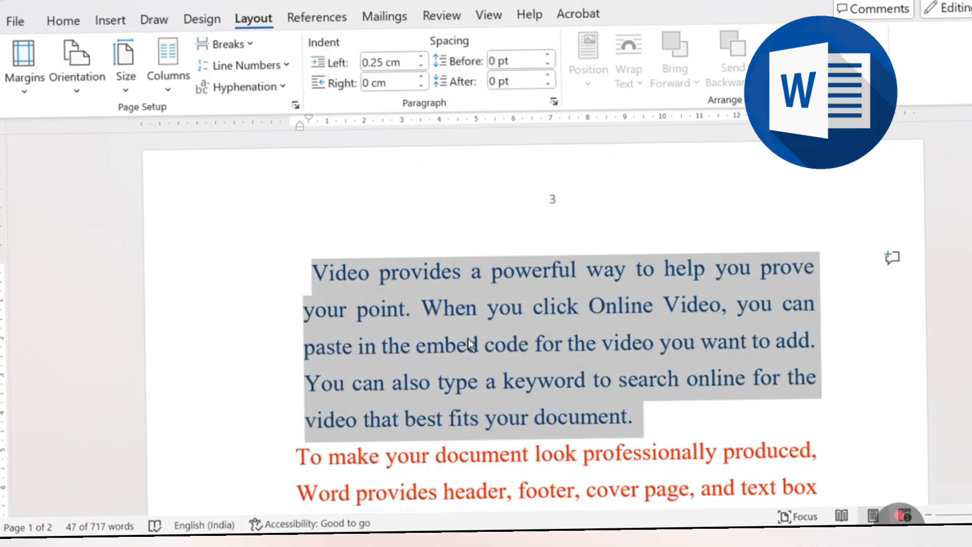
left_click(590, 385)
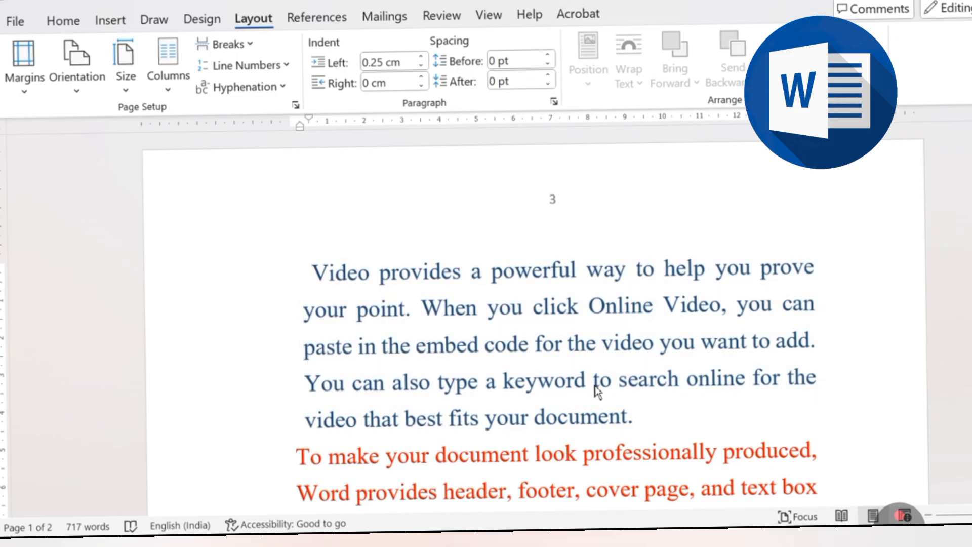
Step: Set the line spacing of the whole document to 2.0 and check the pages
key("ctrl+a")
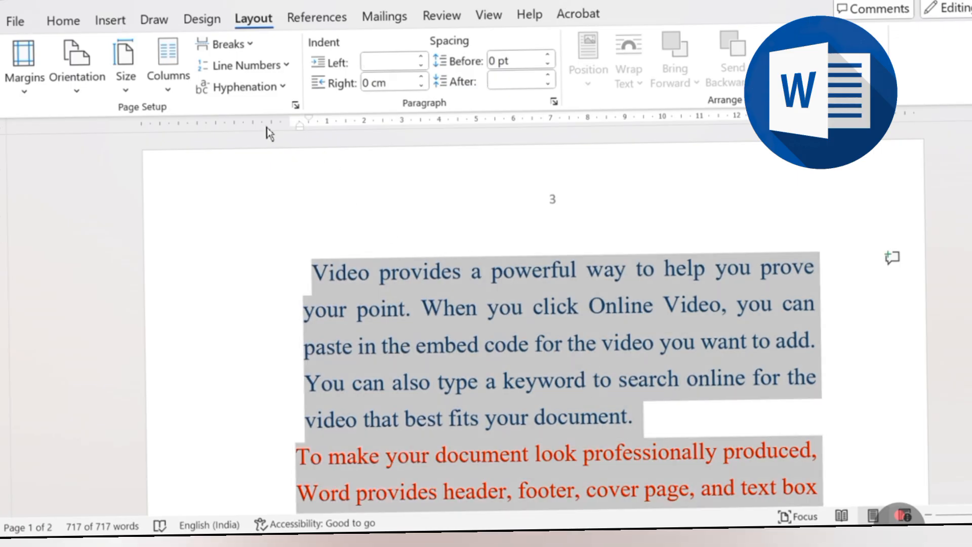
left_click(63, 25)
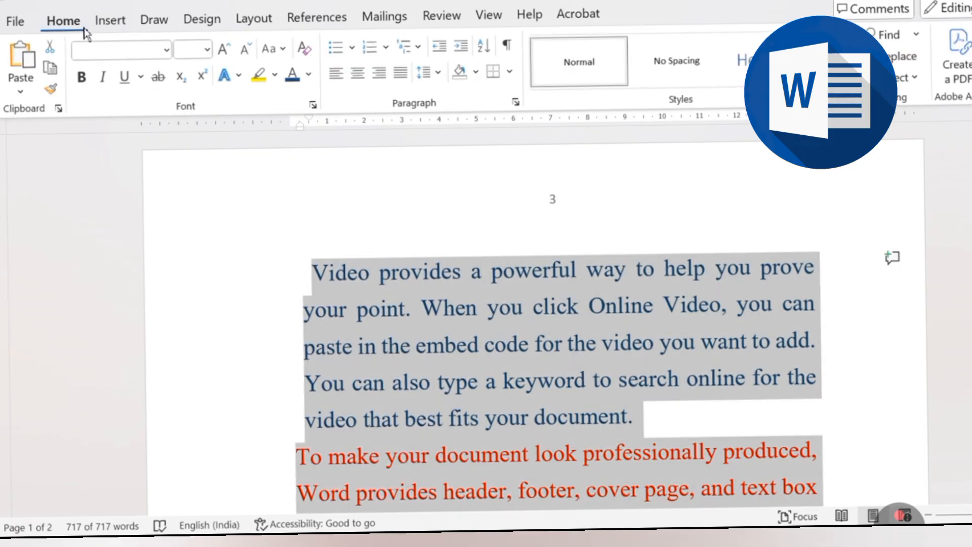
left_click(439, 73)
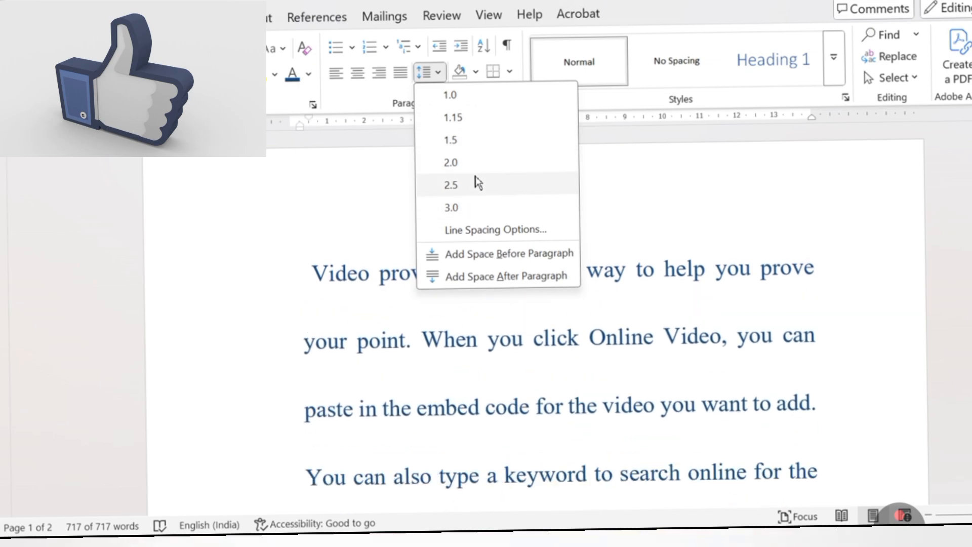
left_click(478, 165)
scroll(542, 405, "down", 4)
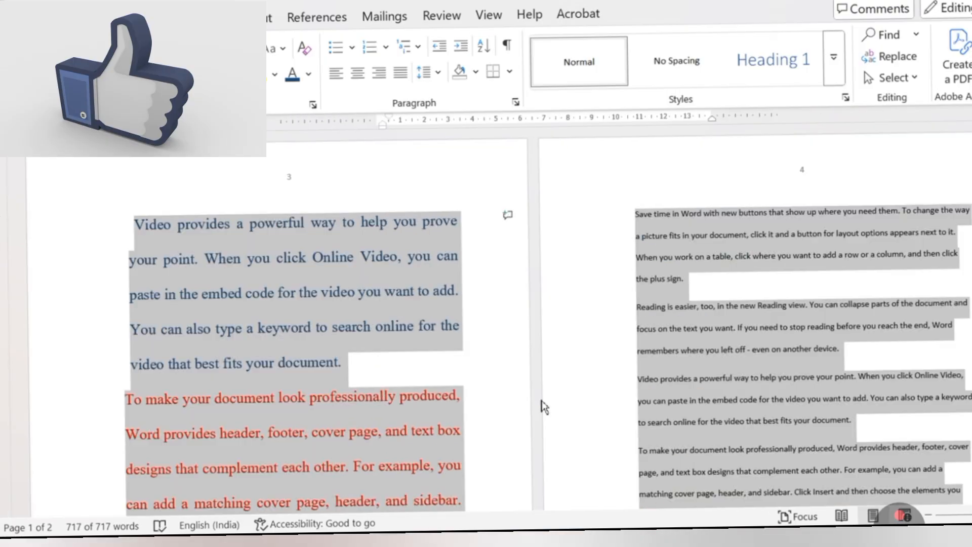
scroll(542, 405, "up", 5)
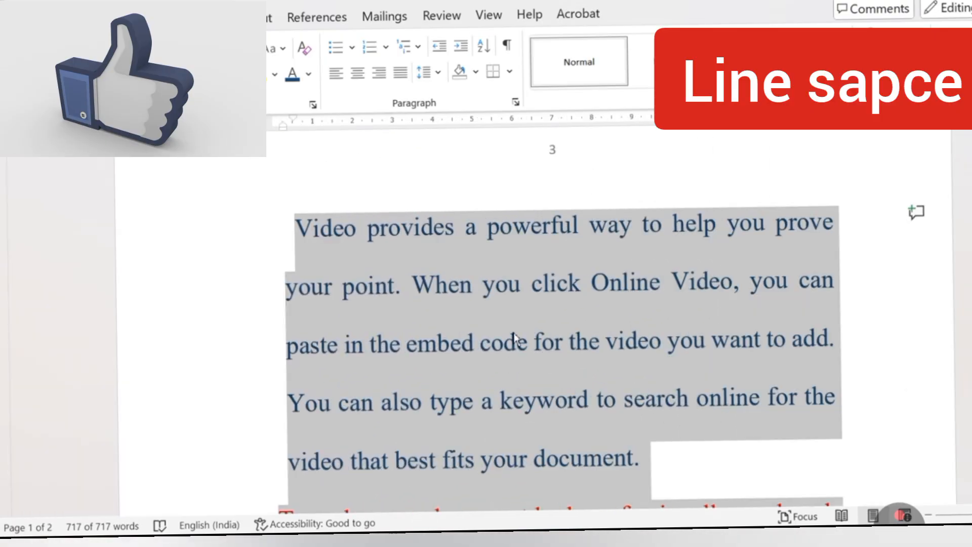
left_click(517, 341)
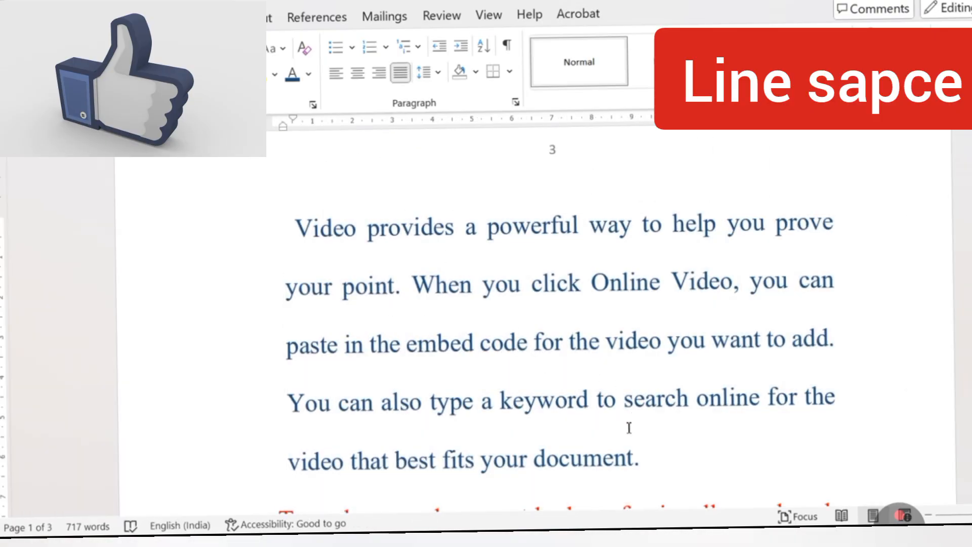
Step: Try a custom line spacing of 5 on the whole document
scroll(620, 438, "down", 2)
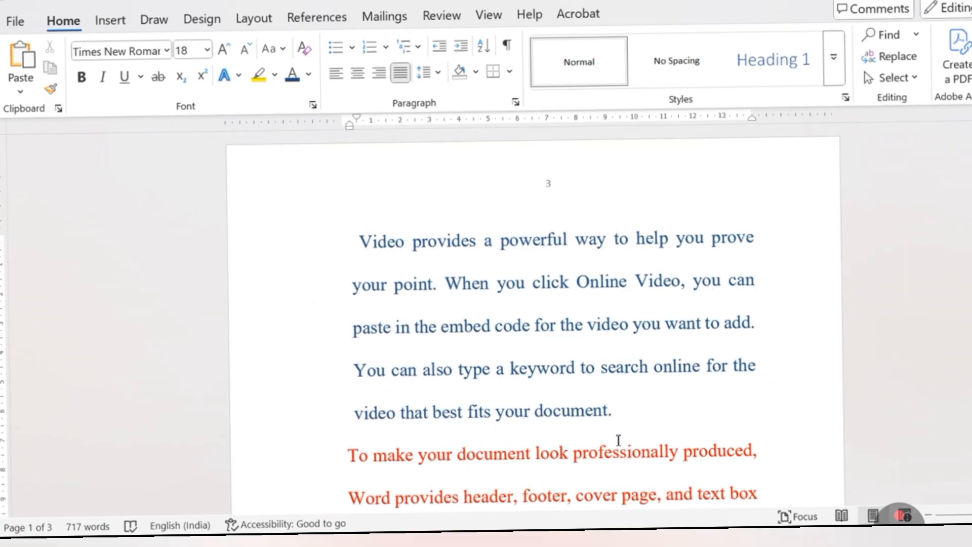
key("ctrl+a")
left_click(437, 73)
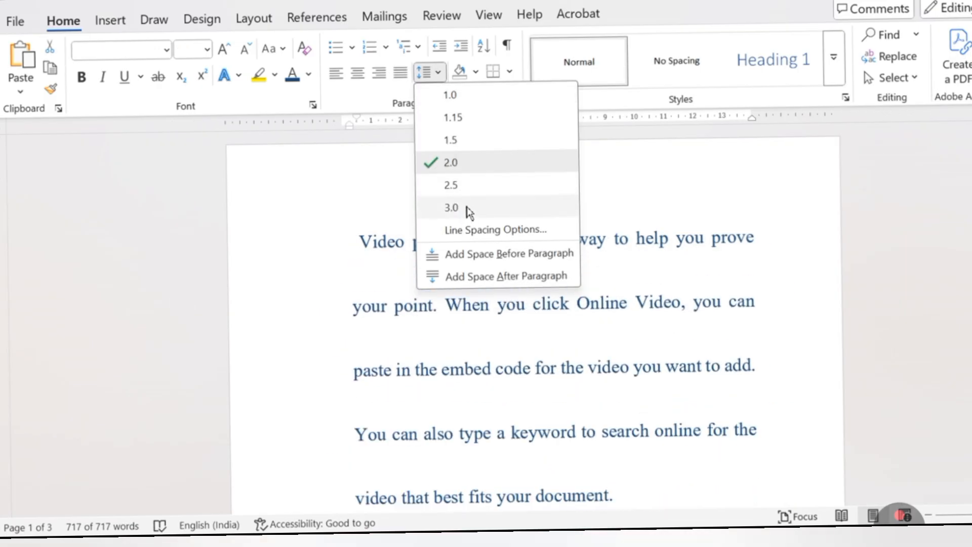
left_click(453, 231)
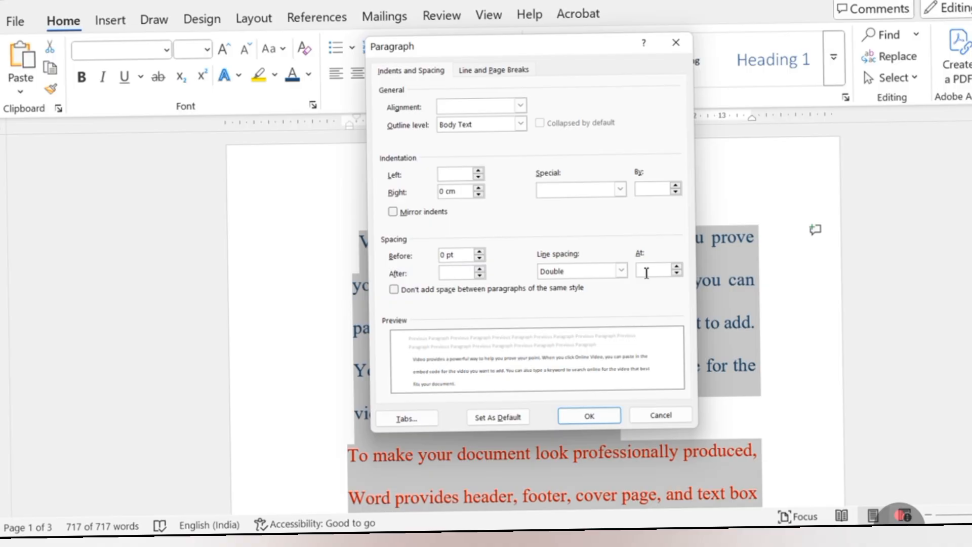
type("5")
key("Return")
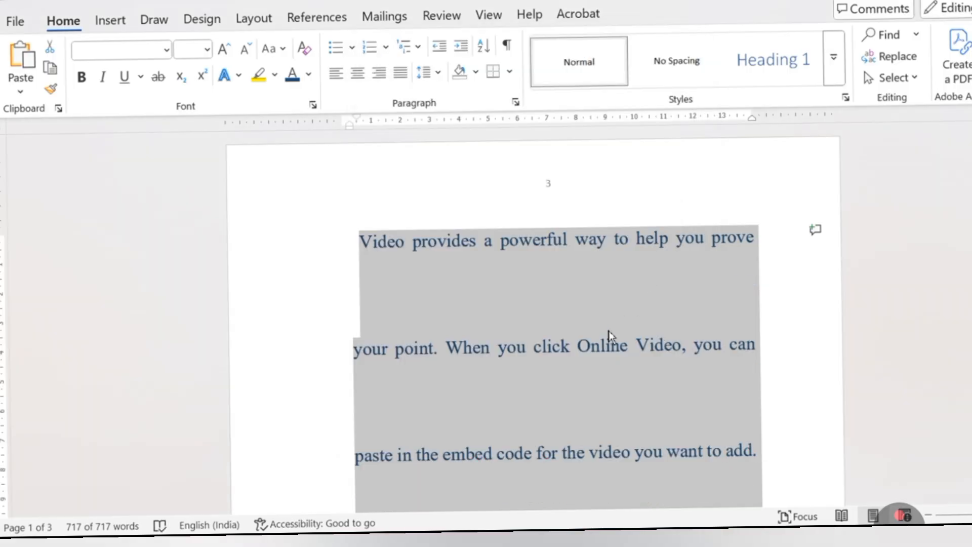
Step: Examine how the custom line spacing spreads the text across the document's pages
scroll(600, 337, "down", 5)
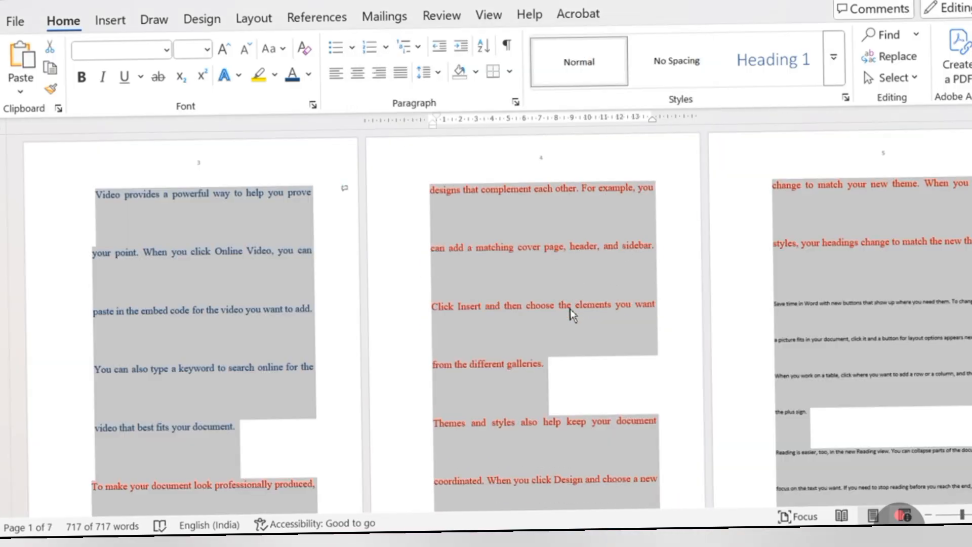
scroll(571, 323, "up", 8)
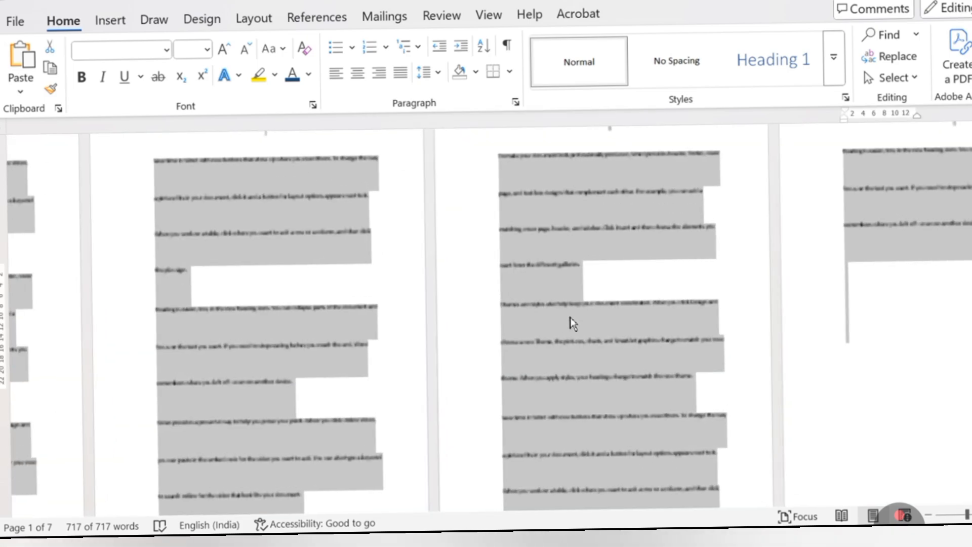
scroll(571, 317, "up", 15)
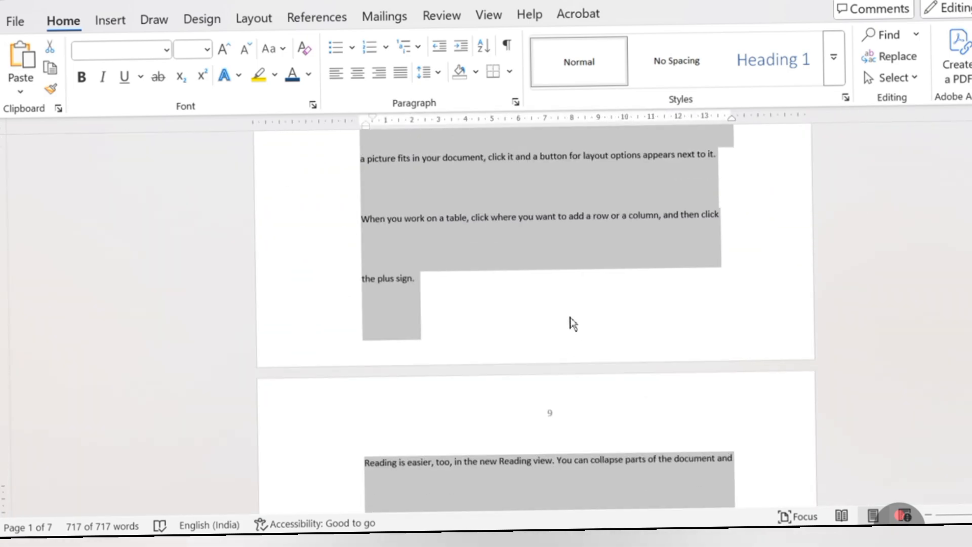
scroll(571, 323, "up", 15)
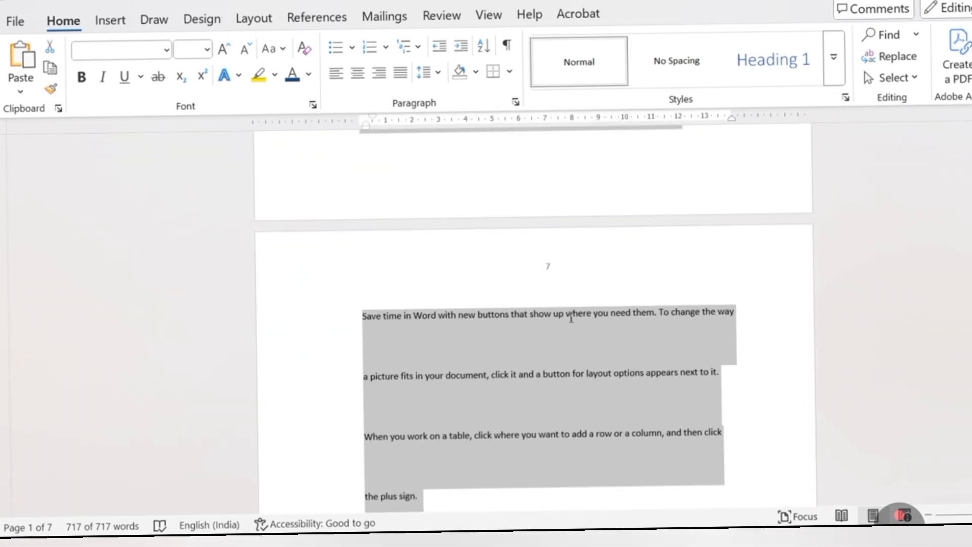
scroll(573, 323, "up", 15)
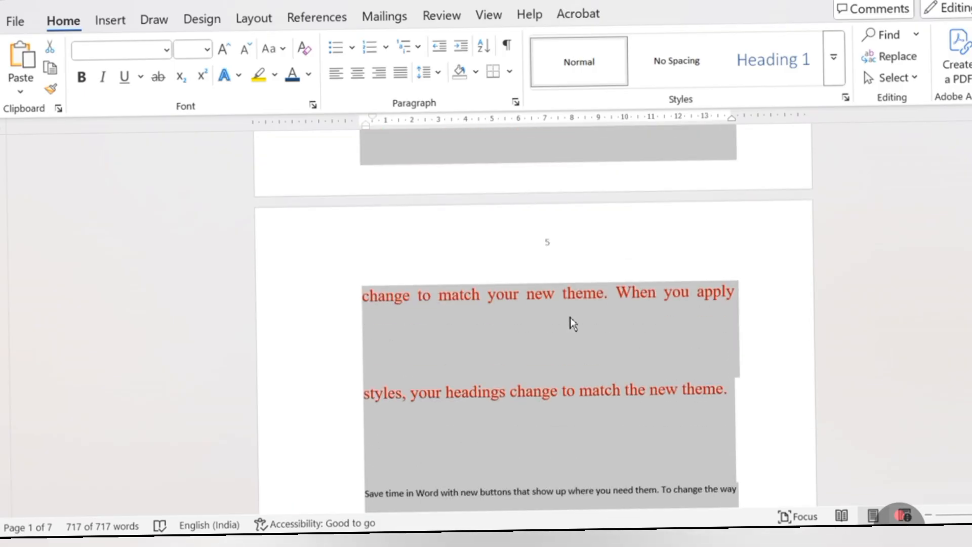
scroll(571, 319, "up", 10)
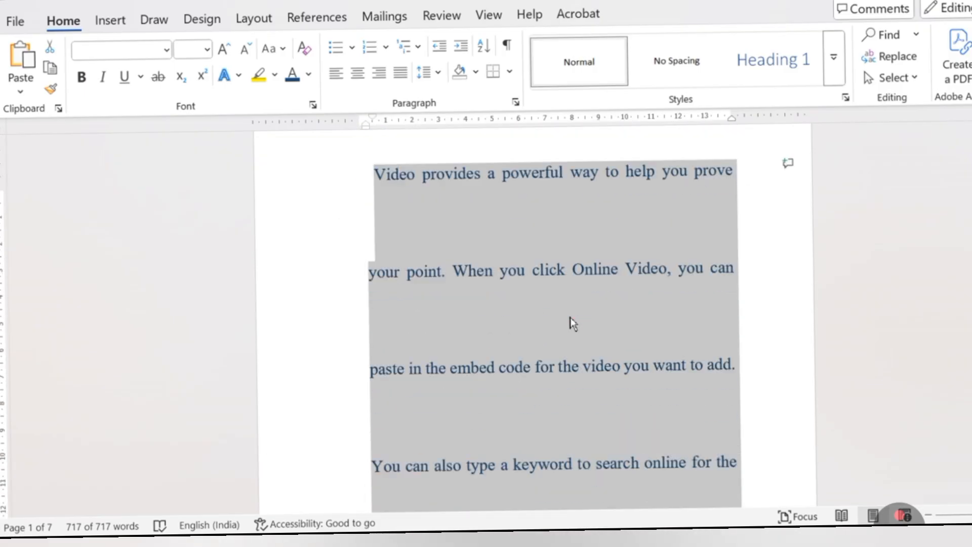
scroll(580, 303, "up", 5)
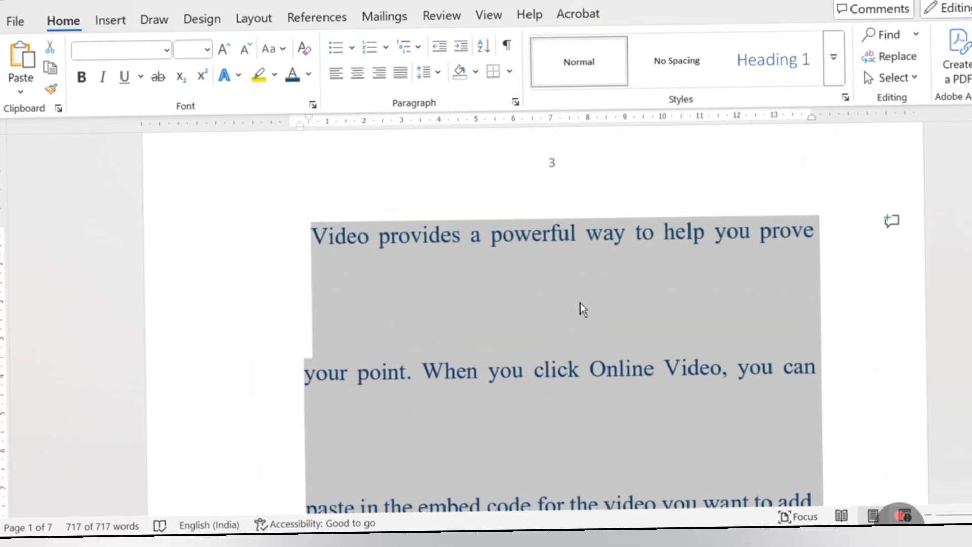
Step: Return the document from the custom spacing to double and set its line spacing to 1.0
key("ctrl+2")
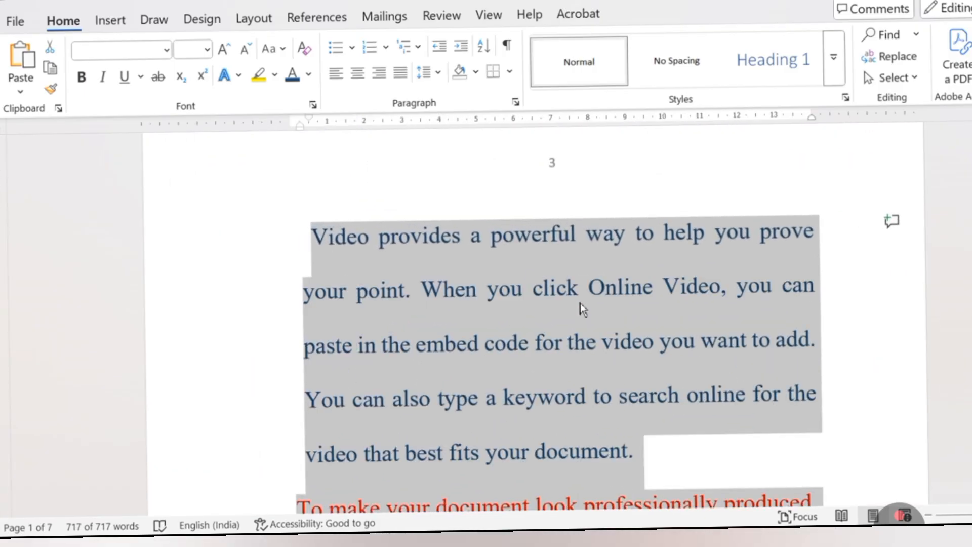
left_click(434, 73)
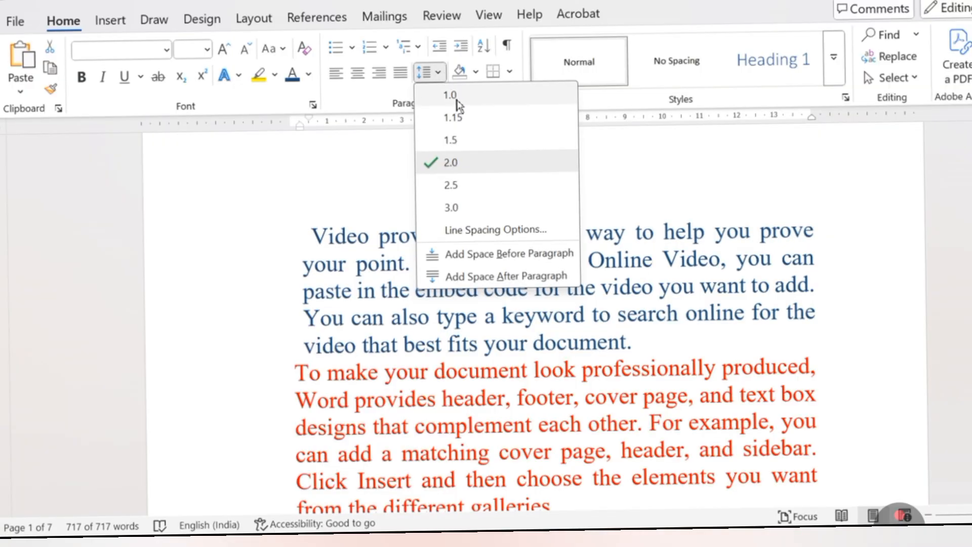
left_click(458, 103)
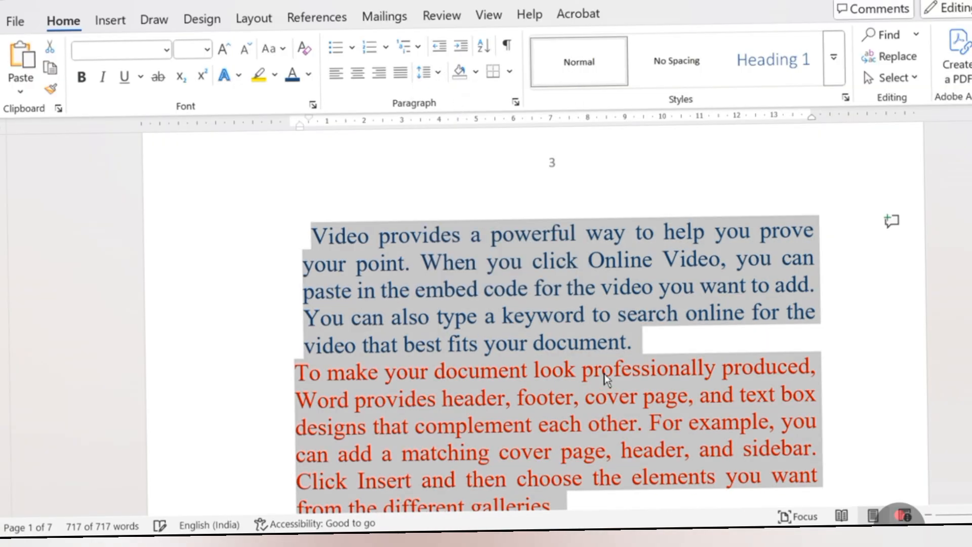
Step: Insert two paragraph breaks at the end of the first blue paragraph to separate it from the red text
left_click(639, 346)
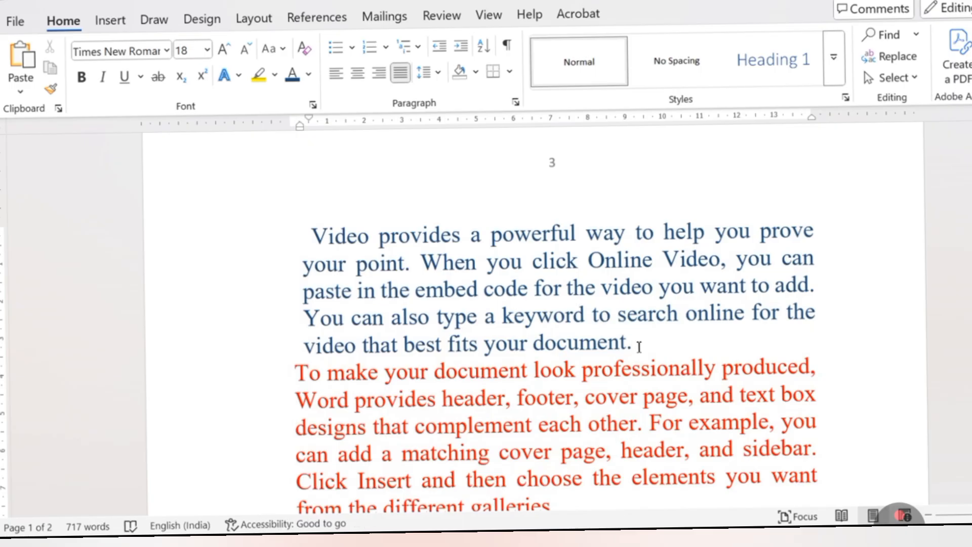
key("Return")
key("Return")
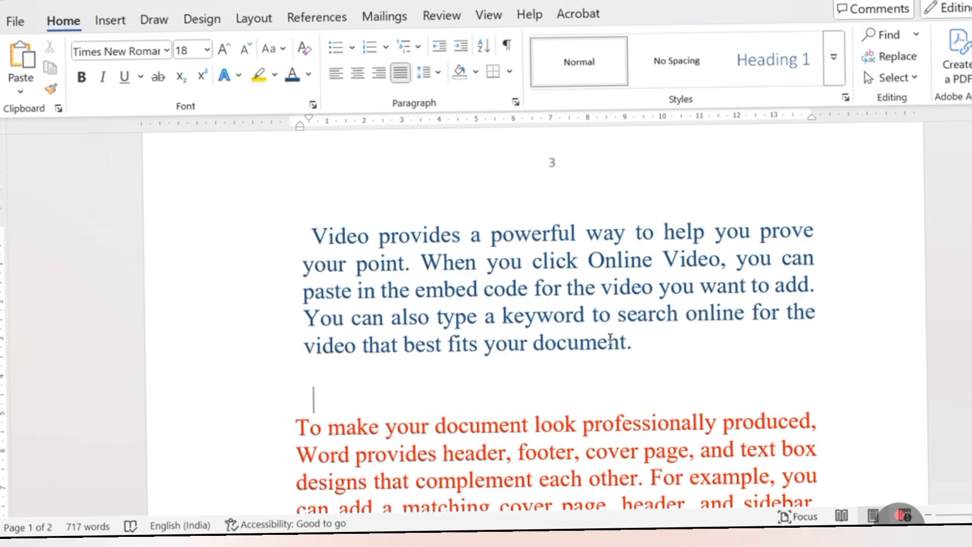
Step: Format the first blue paragraph as a round-bulleted item and add an empty bullet below it
left_click_drag(611, 340, 312, 237)
left_click(437, 74)
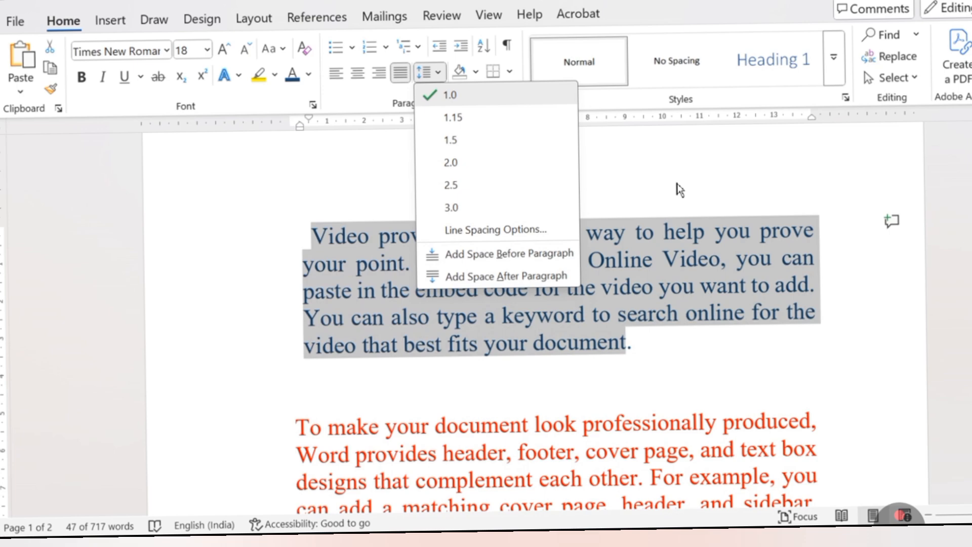
left_click(676, 191)
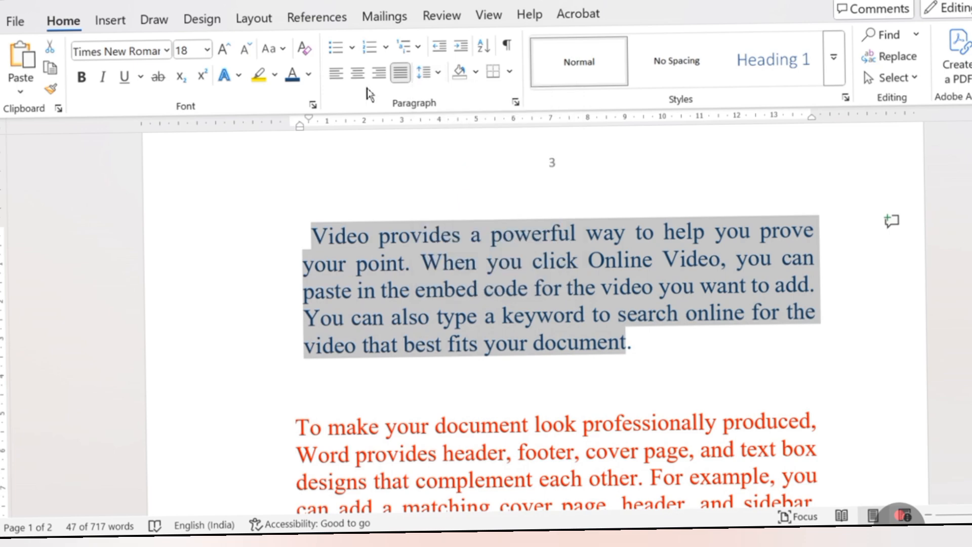
left_click(353, 48)
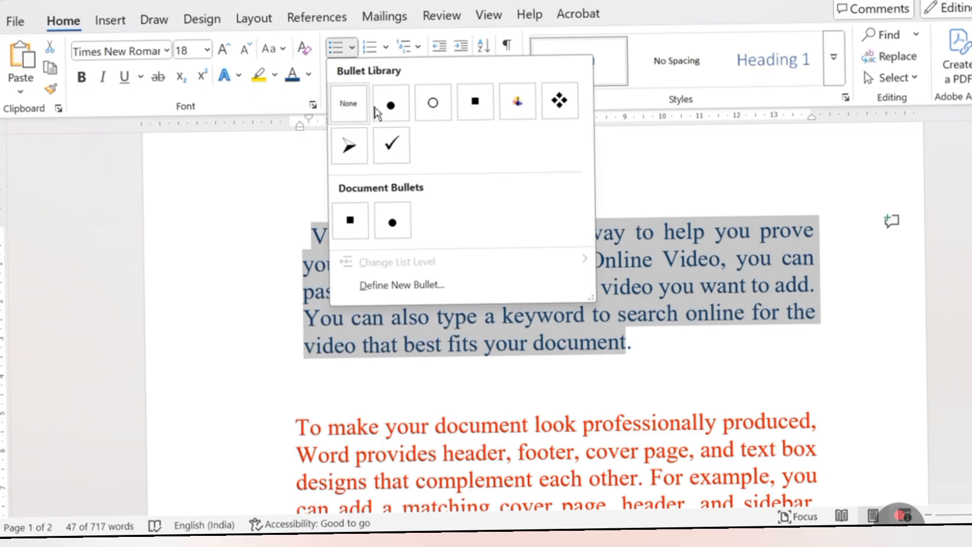
left_click(391, 107)
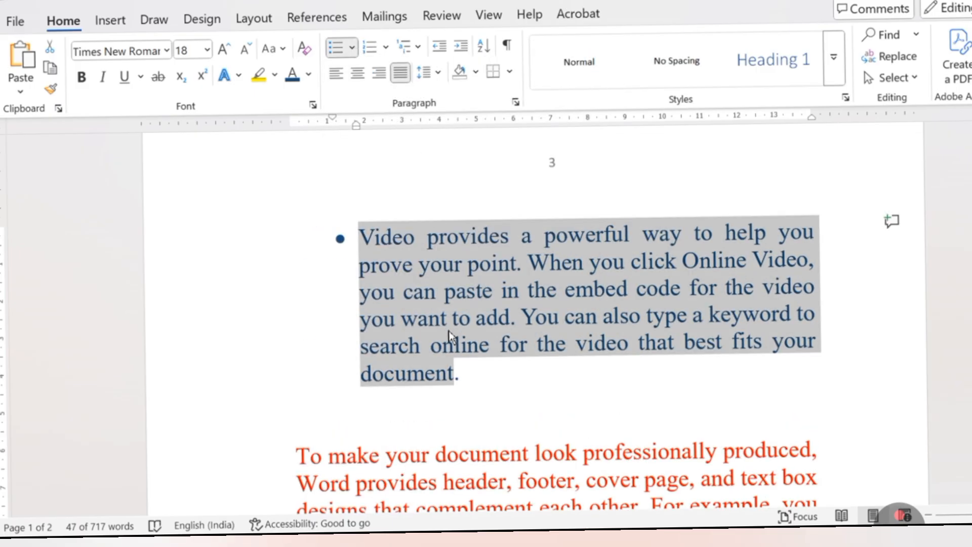
left_click(475, 369)
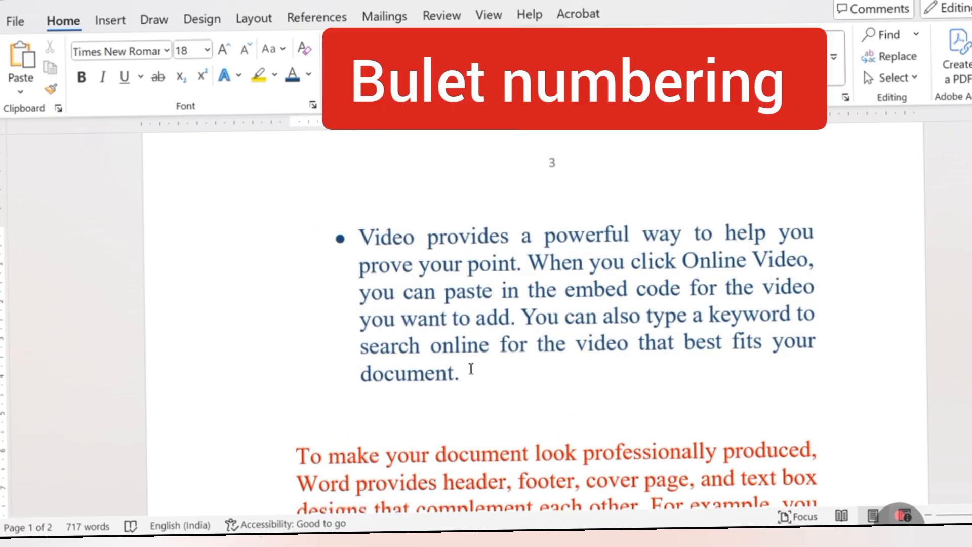
key("Return")
Step: Apply the 1. 2. 3. numbering format to the red paragraph beginning "To make your document look professionally produced"
scroll(467, 342, "down", 2)
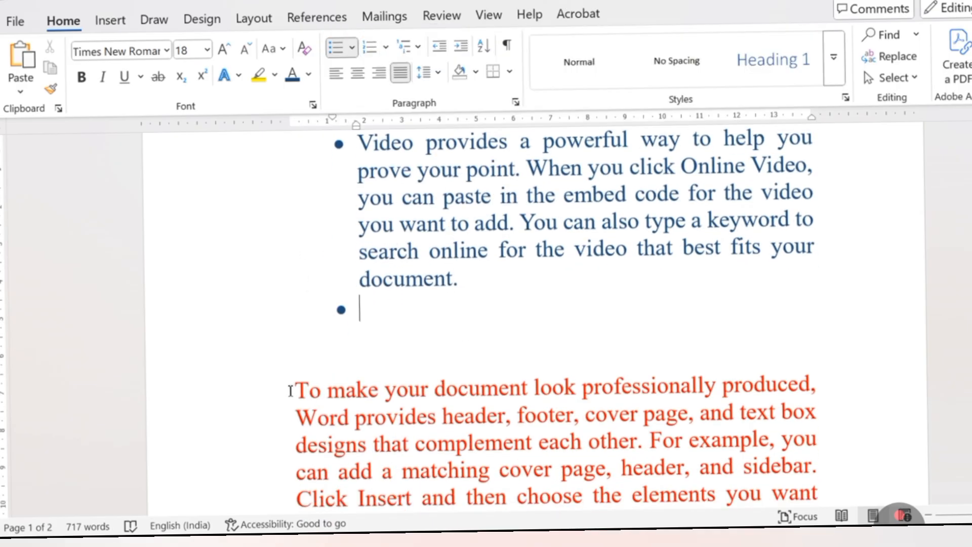
left_click(294, 391)
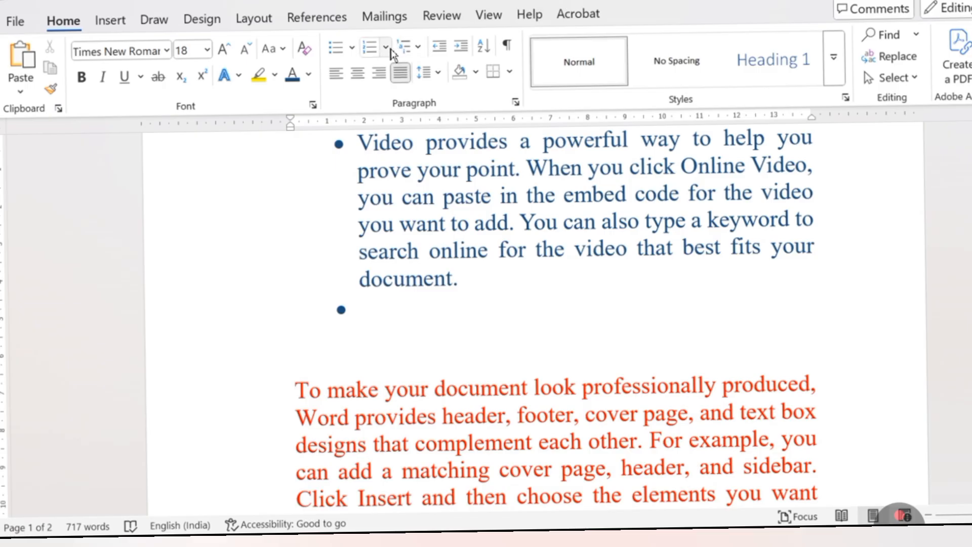
left_click(385, 47)
left_click(476, 132)
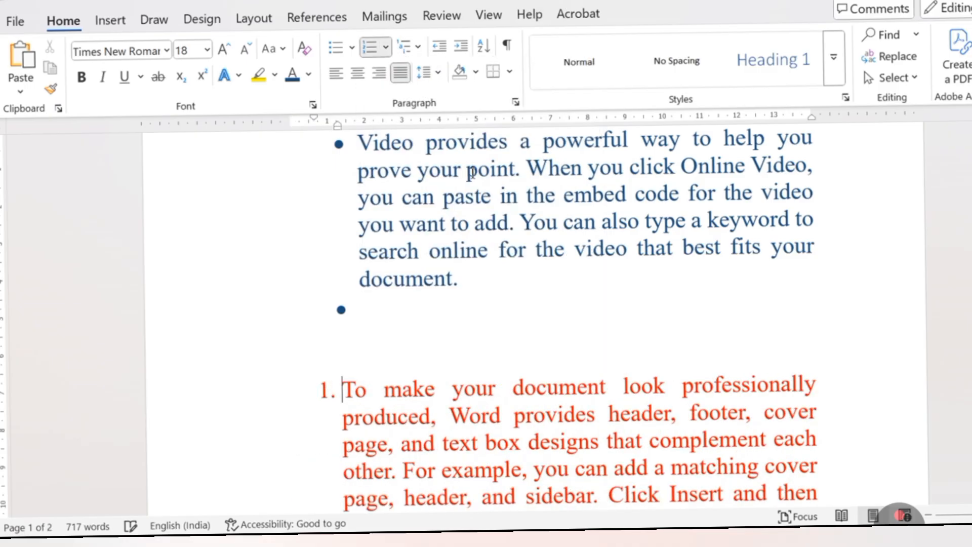
Step: Add blank lines below the numbered red paragraph, keeping an empty item 2 in the list
scroll(474, 197, "down", 5)
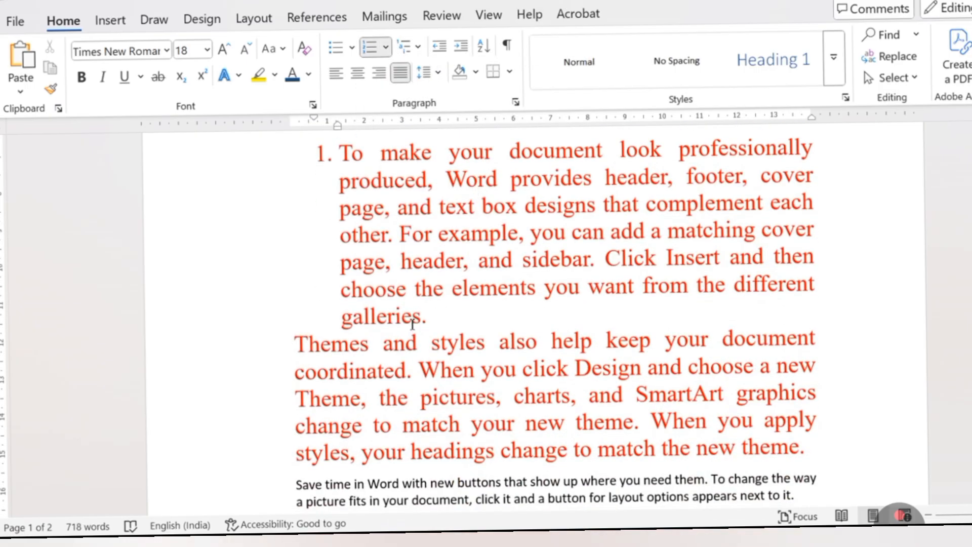
left_click(445, 325)
key("Return")
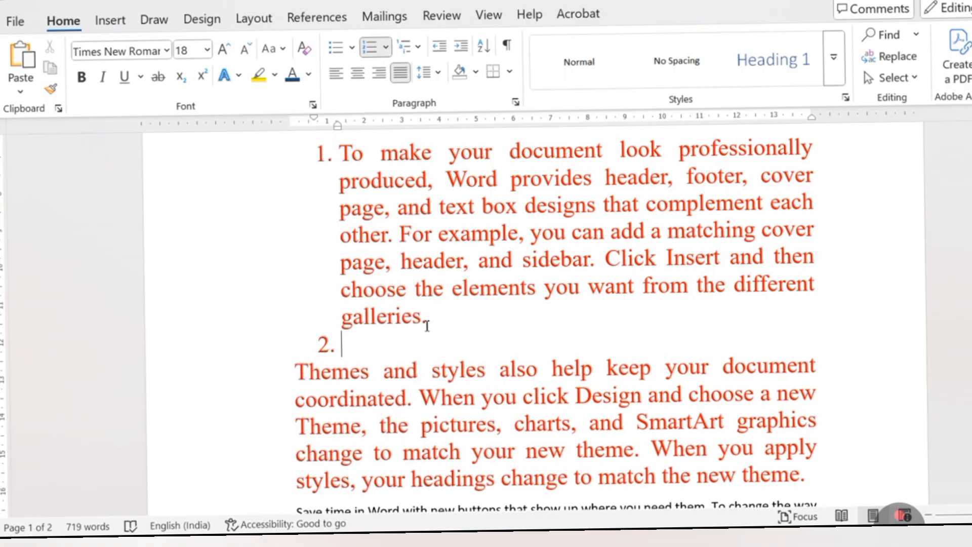
key("Return")
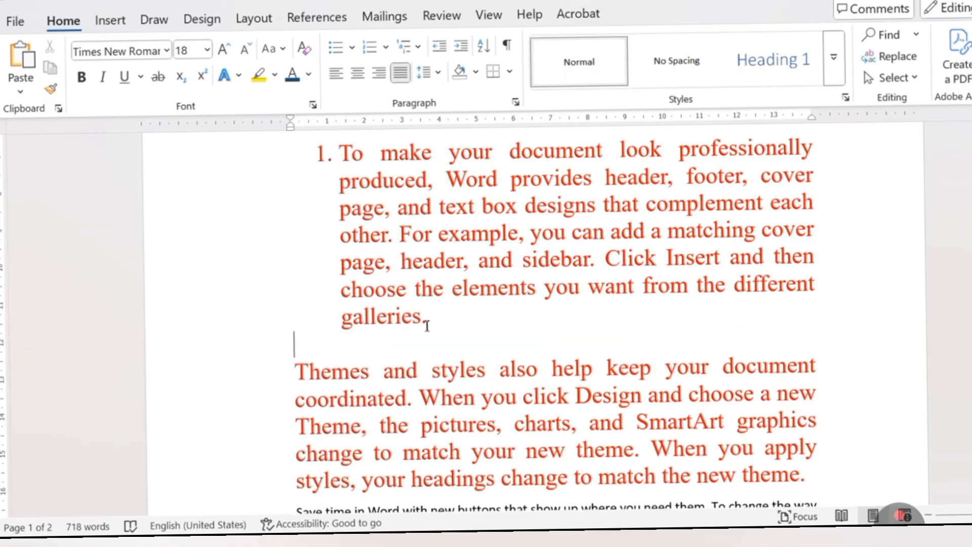
key("Return")
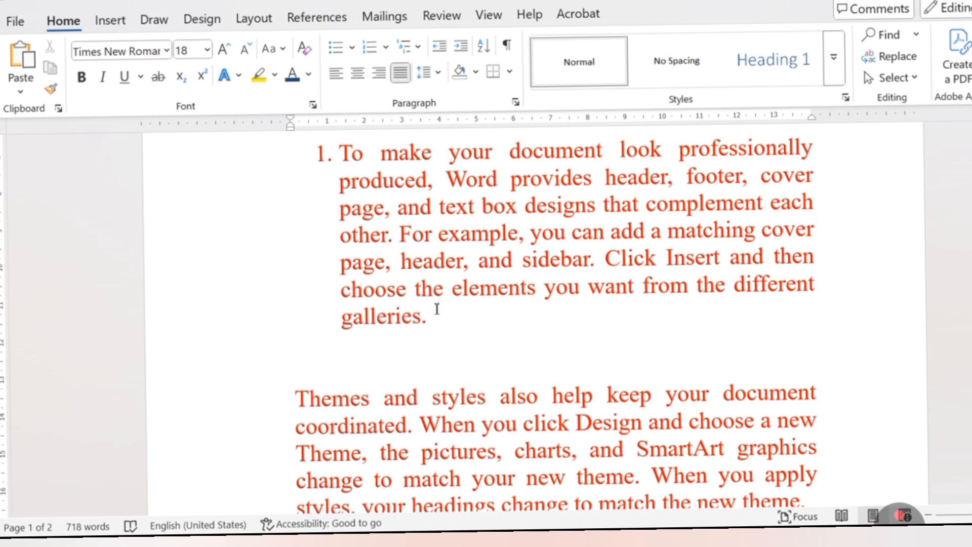
key("ctrl+z")
key("ctrl+z")
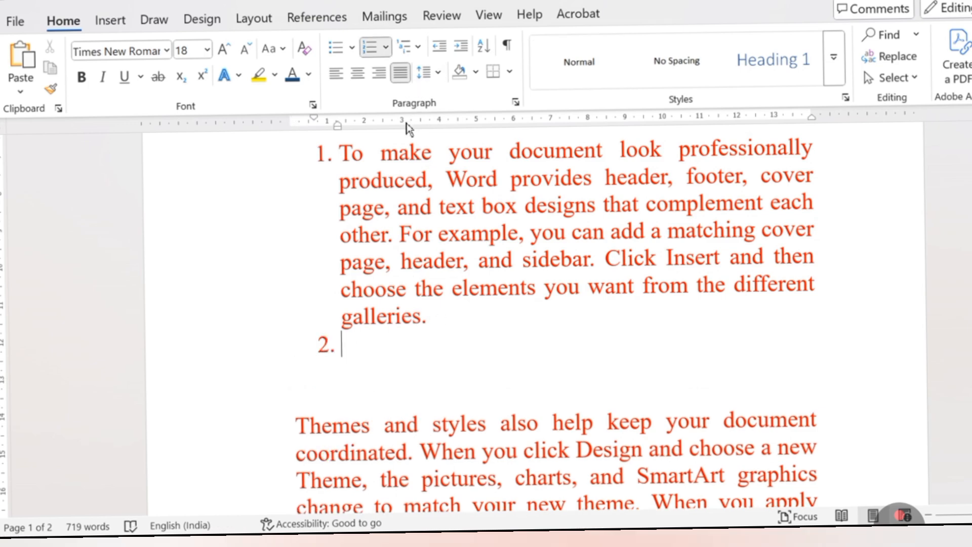
Step: Fill in numbered items 2 to 5 with the sample texts "Ghdf", "Hgfhdf", "Dfghdfhdf" and "dfhdfgh"
type("ghdf")
key("Return")
type("hgfhdf")
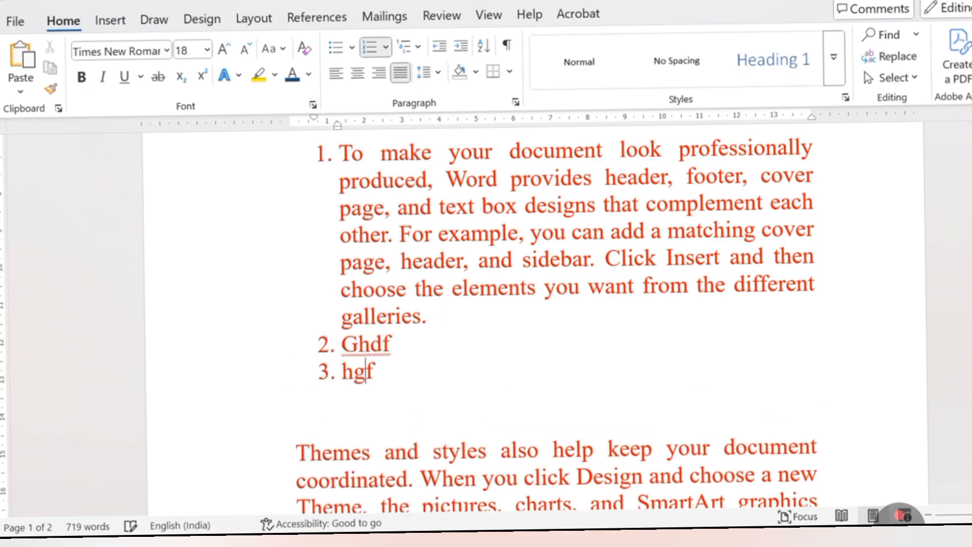
key("Return")
type("dfghdfhdf")
key("Return")
type("dfhdfgh")
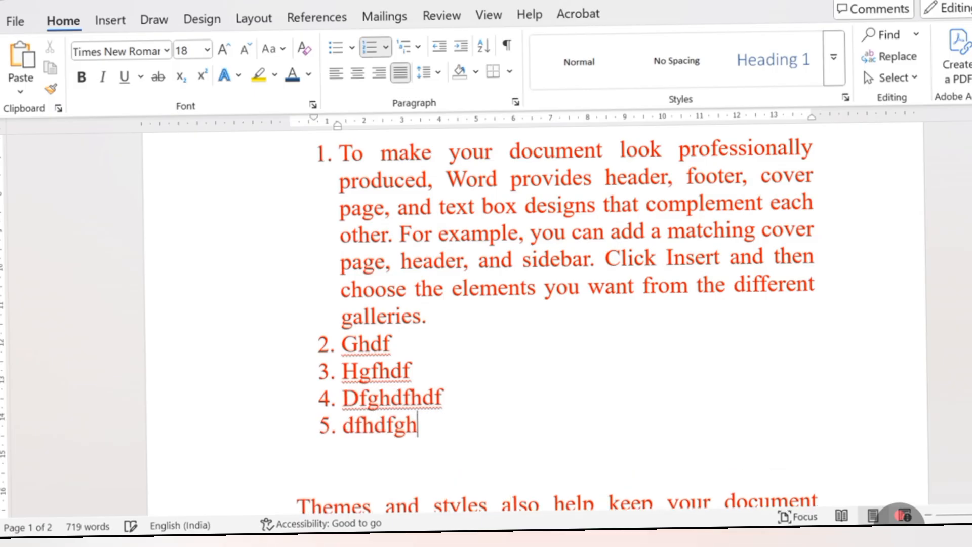
Step: Change the red numbered list to the multilevel list style with four-diamond bullets
left_click(418, 49)
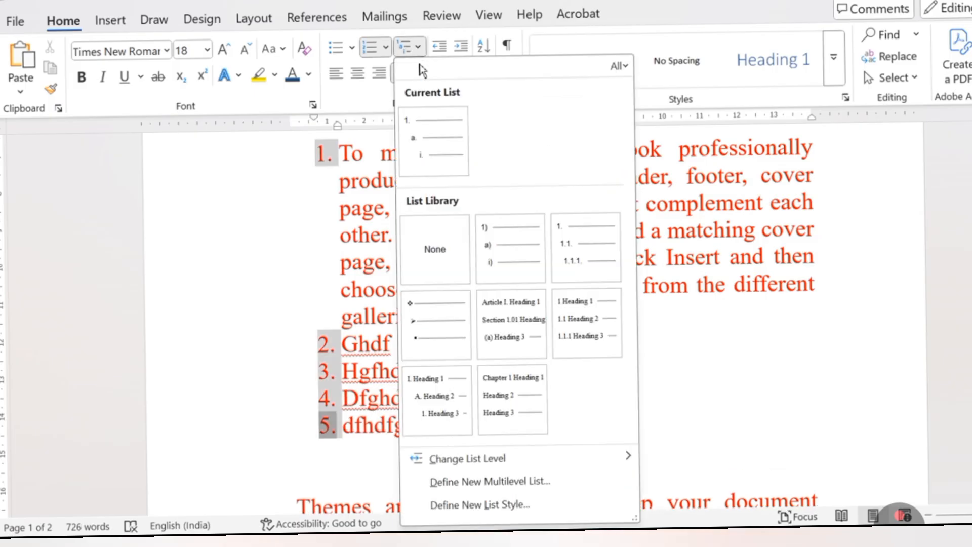
mouse_move(502, 245)
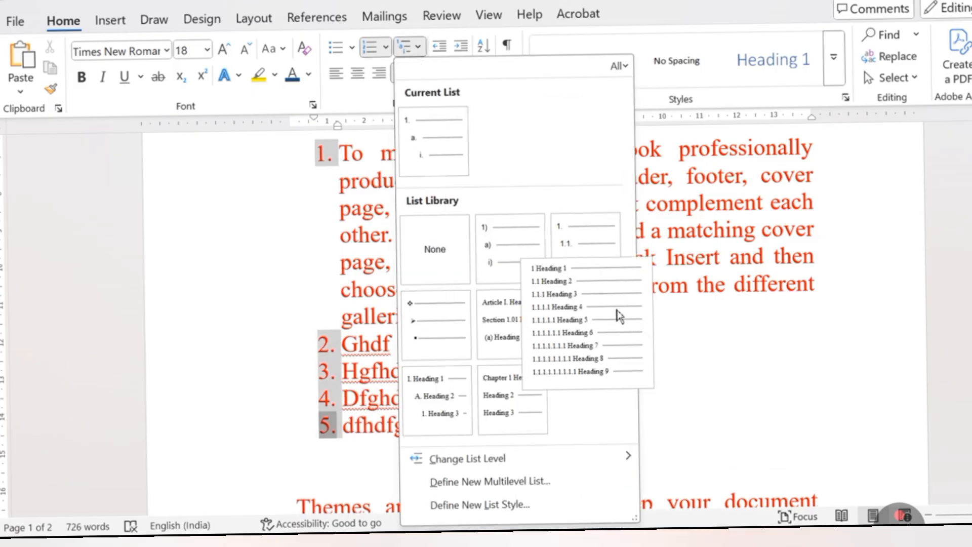
mouse_move(592, 245)
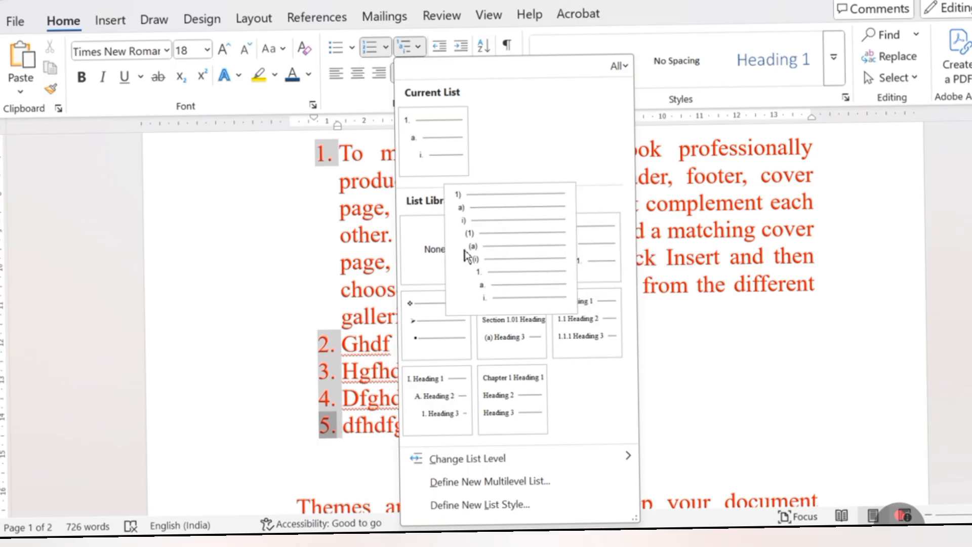
left_click(424, 342)
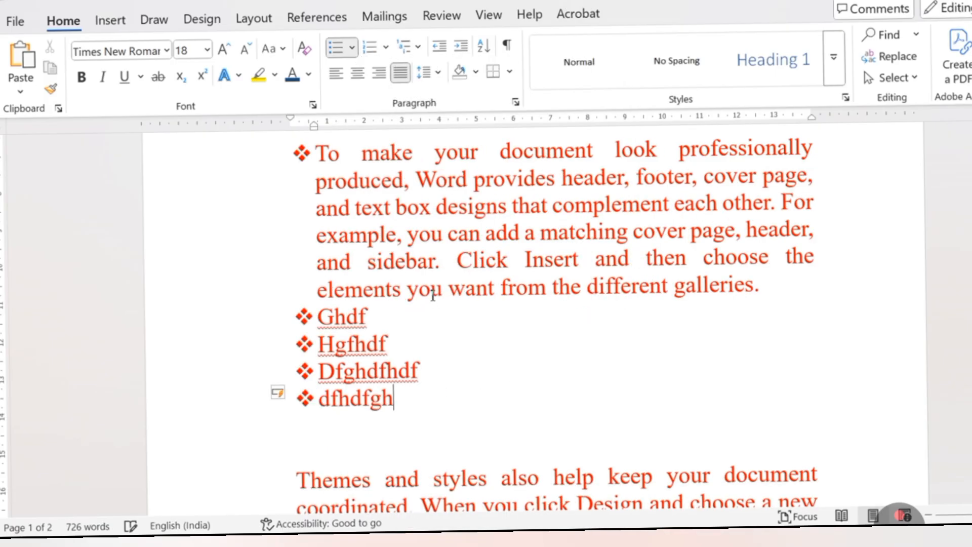
Step: Add the sample items "gfddsg" and "dgdsfgdf" to the red diamond list, followed by an empty item
key("Return")
type("gfddsg")
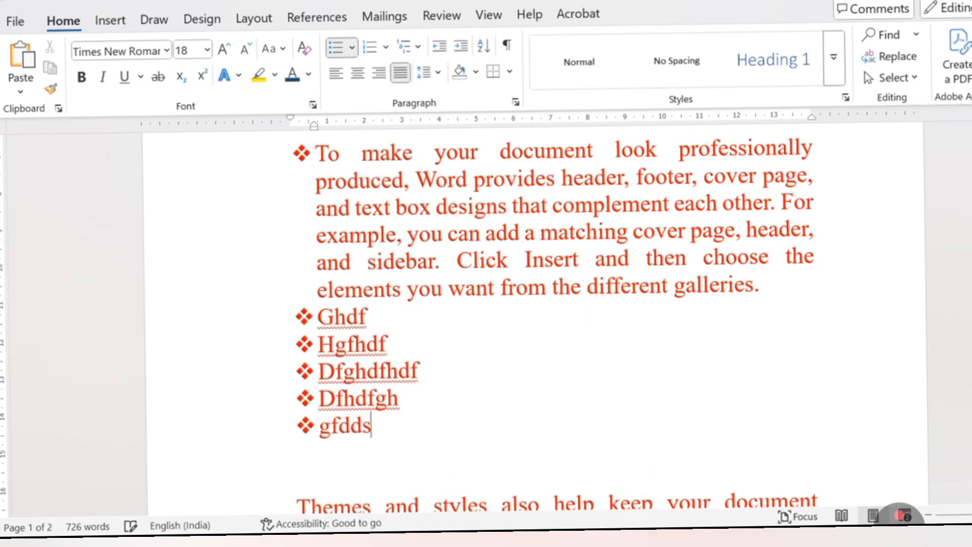
key("Return")
type("dgdsfgdf")
key("Return")
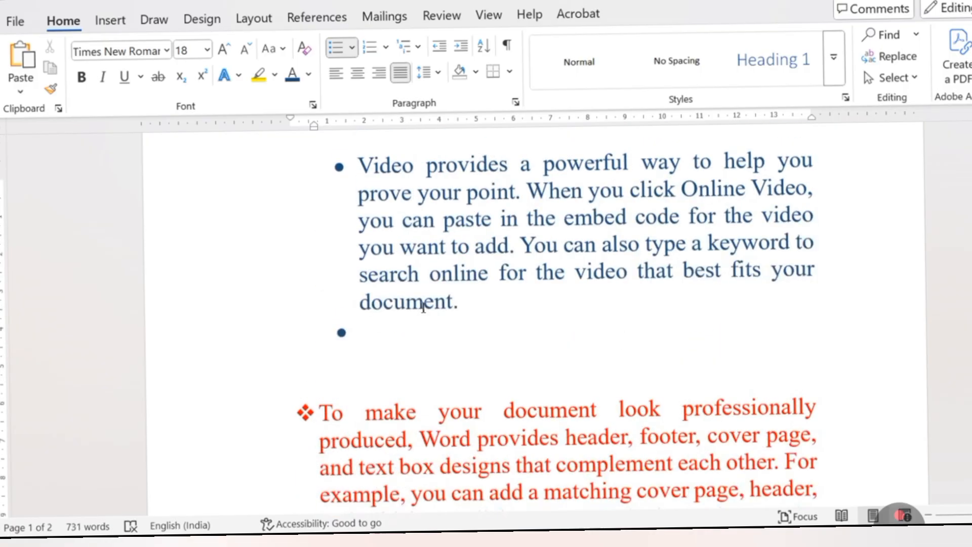
Step: Change the blue round-bulleted list to the lowercase Roman numbering format i. ii. iii
scroll(425, 317, "up", 8)
left_click(471, 414)
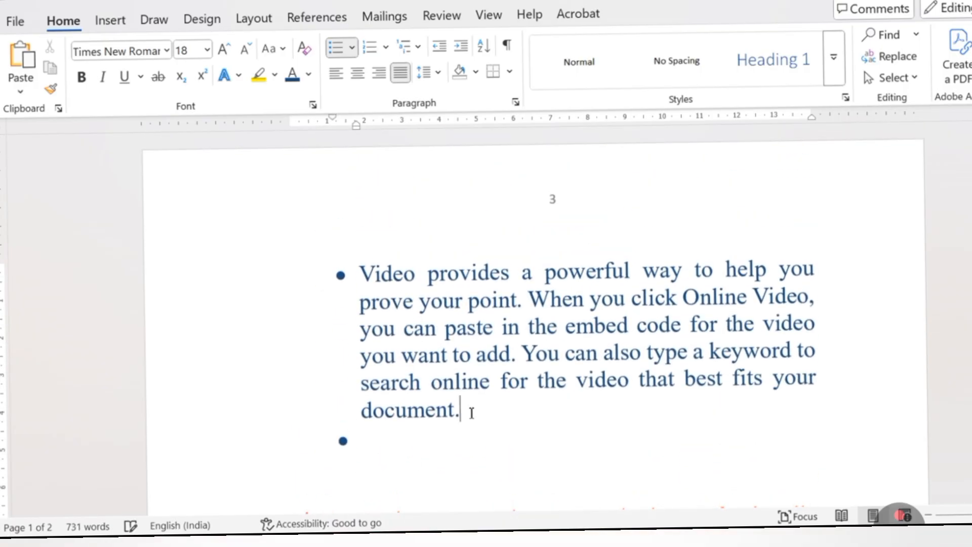
left_click(386, 48)
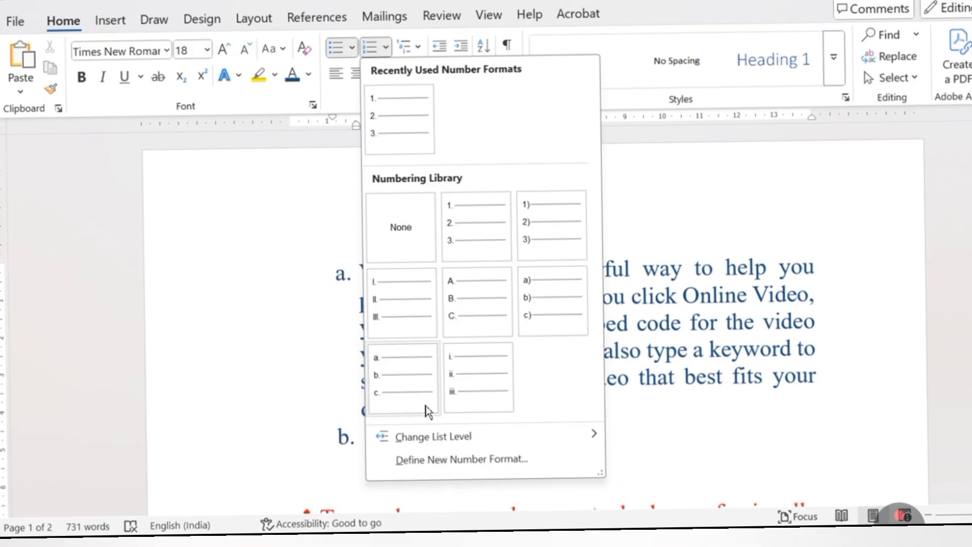
left_click(466, 382)
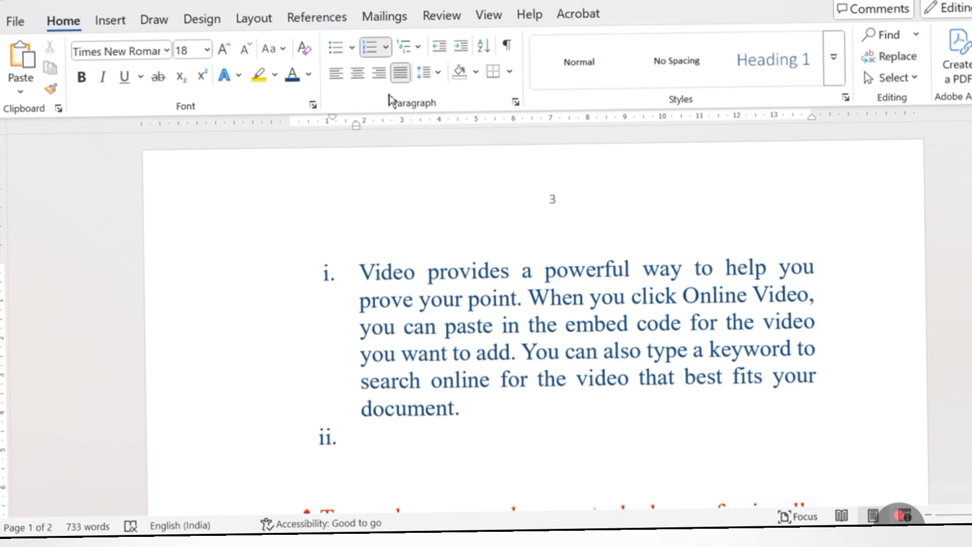
Step: Append "hfghdf" to the blue Roman-numbered paragraph and add the items "Hgdfh" and "dhdfh" below it
type("hfghdf")
key("Return")
type("hgdfh")
key("Return")
type("dhdfh")
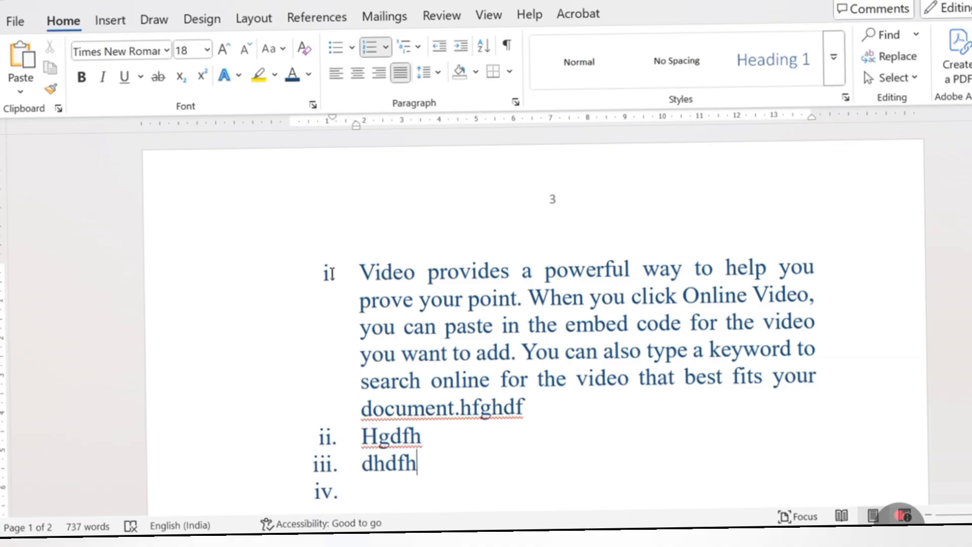
Step: Restart the Roman numbering at i from the "Hgdfh" item
left_click(325, 440)
right_click(326, 441)
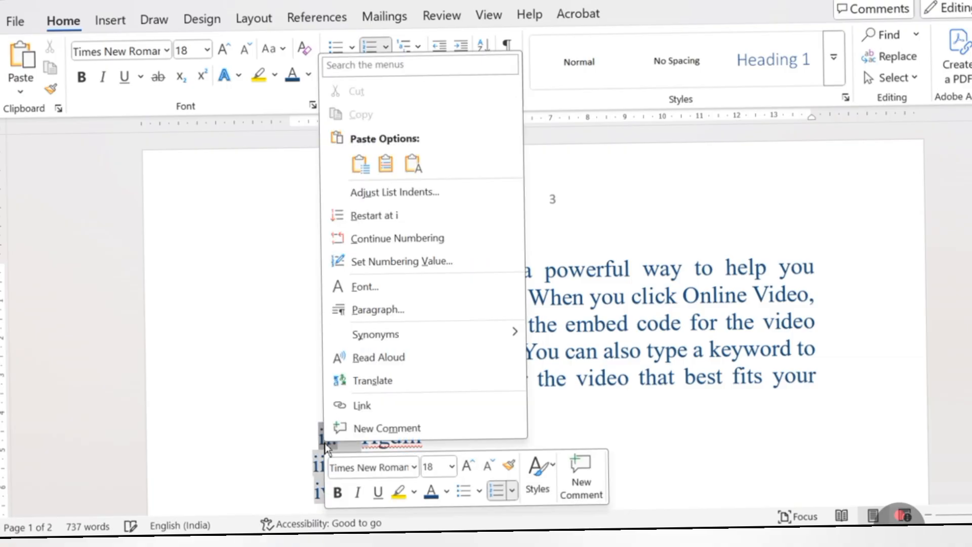
left_click(439, 223)
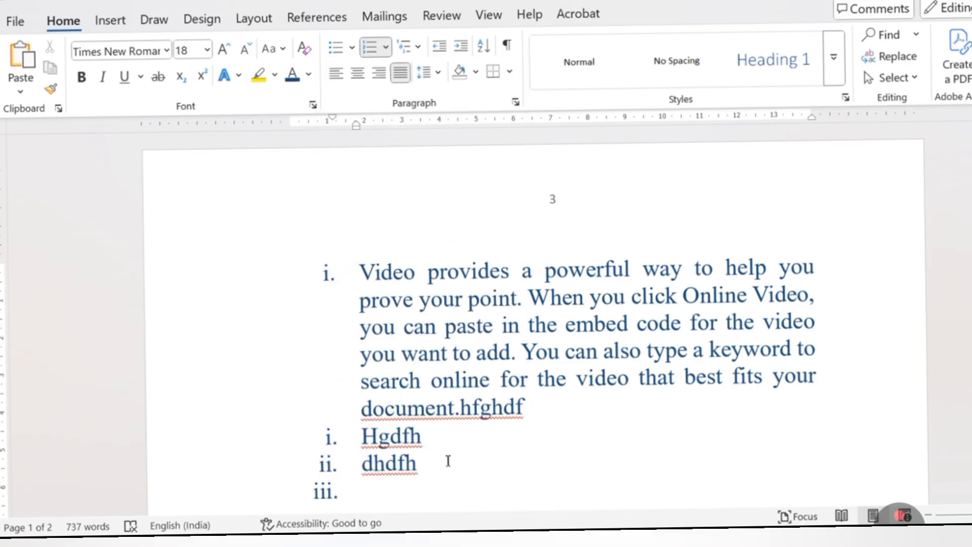
Step: Convert the list starting at "Hgdfh" to diamond bullets, toggling that item's bullet off and on again
scroll(532, 420, "down", 4)
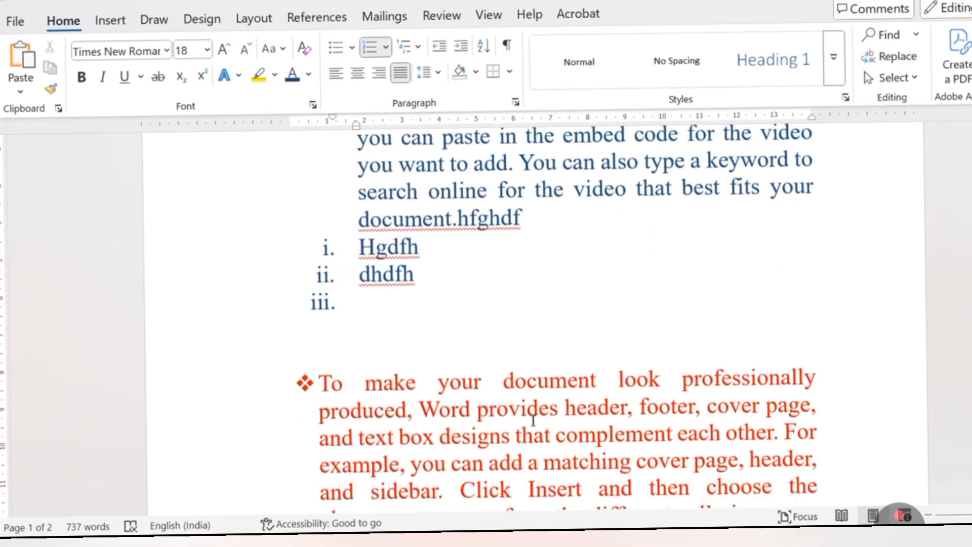
scroll(533, 420, "up", 4)
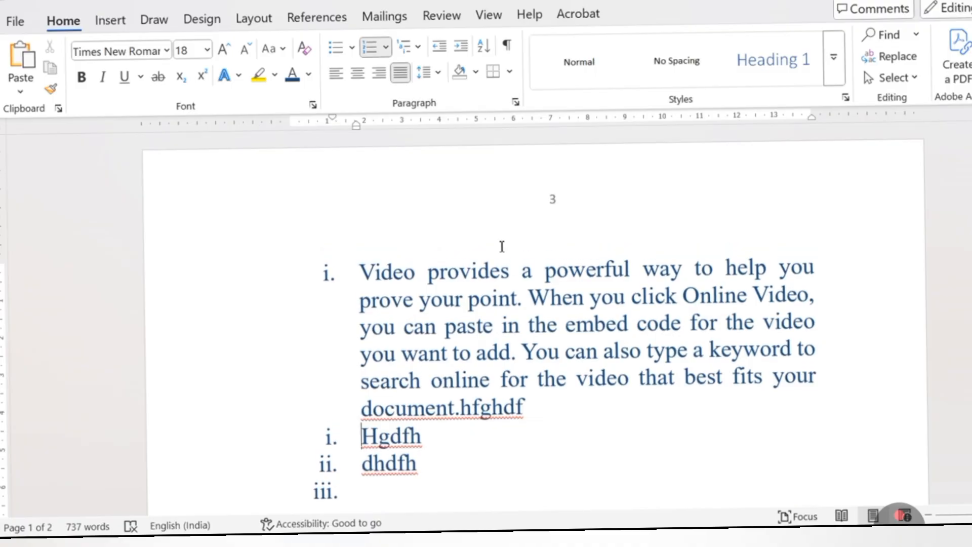
left_click(344, 50)
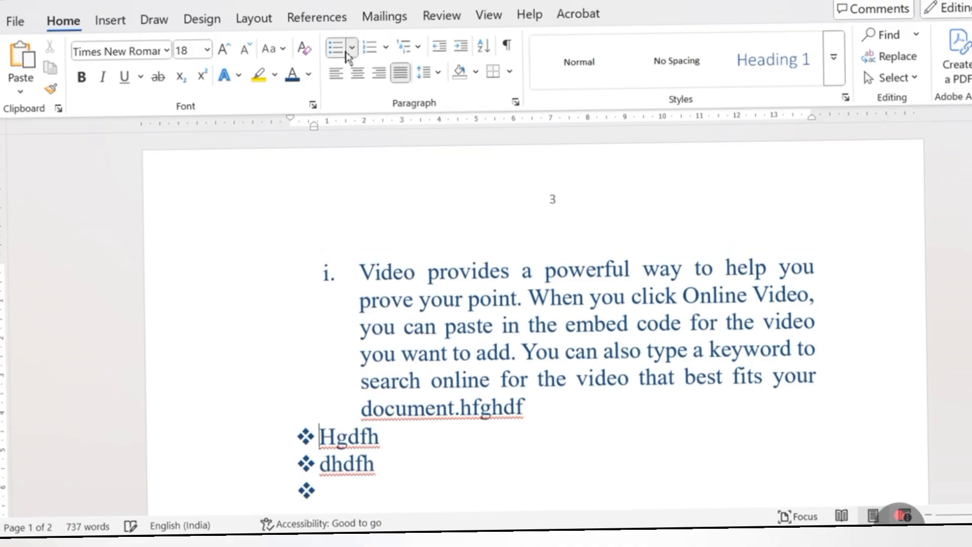
left_click(346, 51)
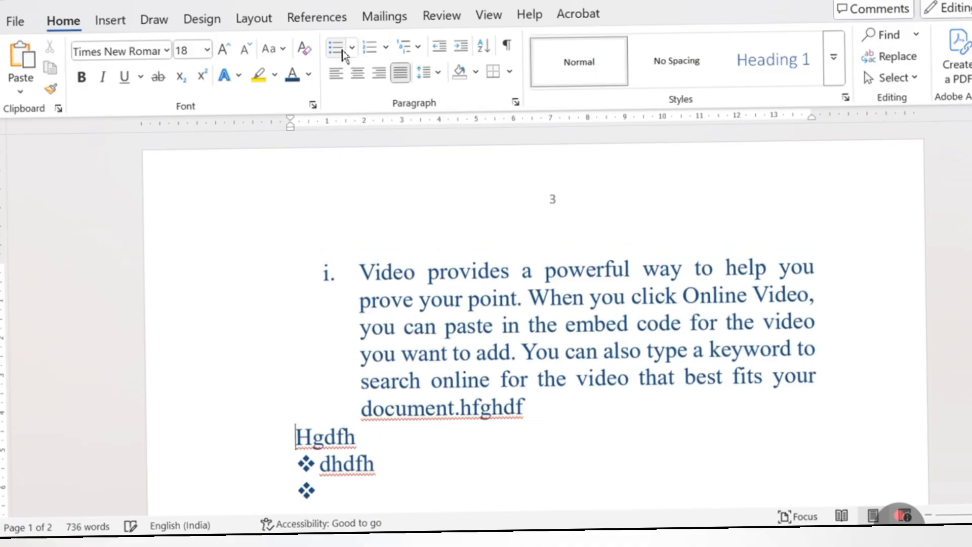
left_click(338, 49)
left_click(338, 49)
left_click(338, 50)
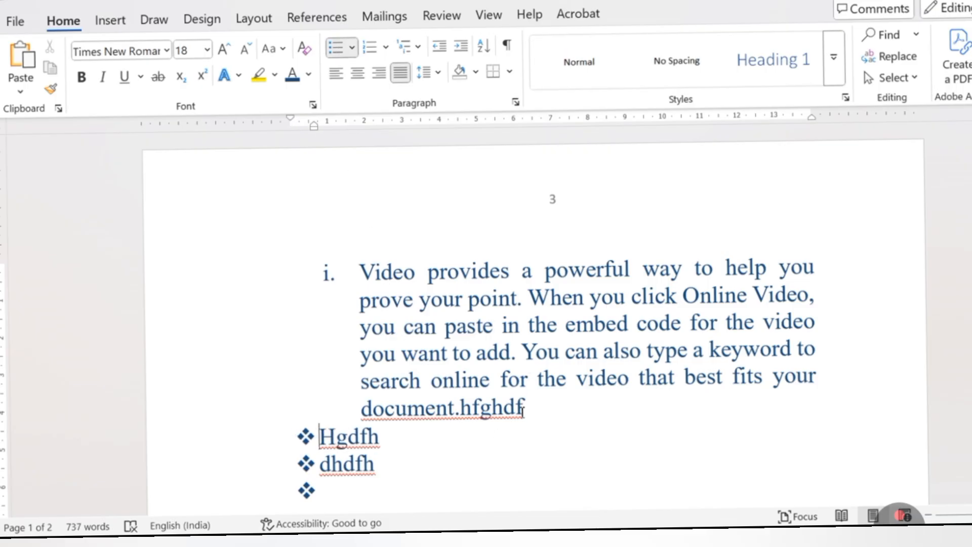
Step: Bold the blue paragraph's first line, "Video provides a powerful way to help you", and split the paragraph after it
left_click_drag(523, 411, 390, 398)
left_click_drag(362, 270, 865, 262)
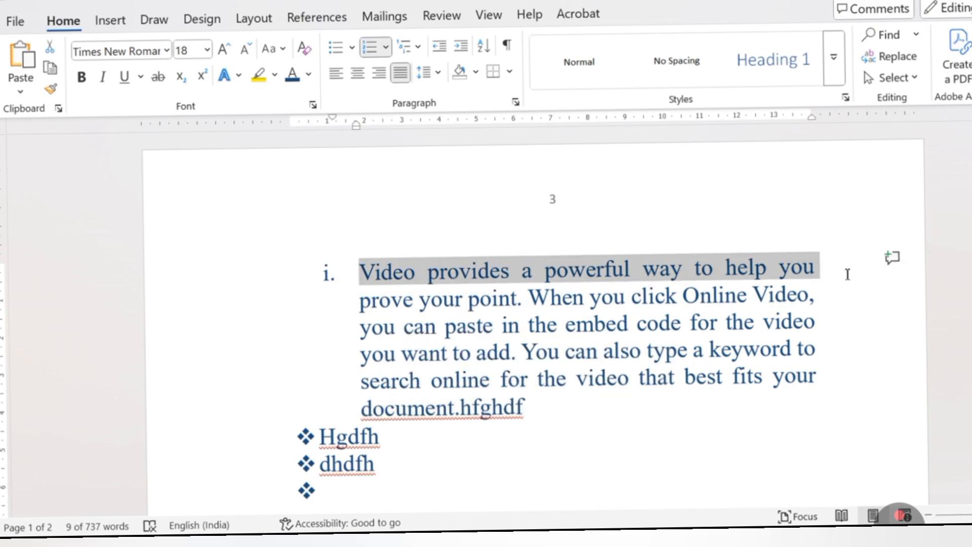
key("ctrl+b")
left_click(848, 273)
key("Return")
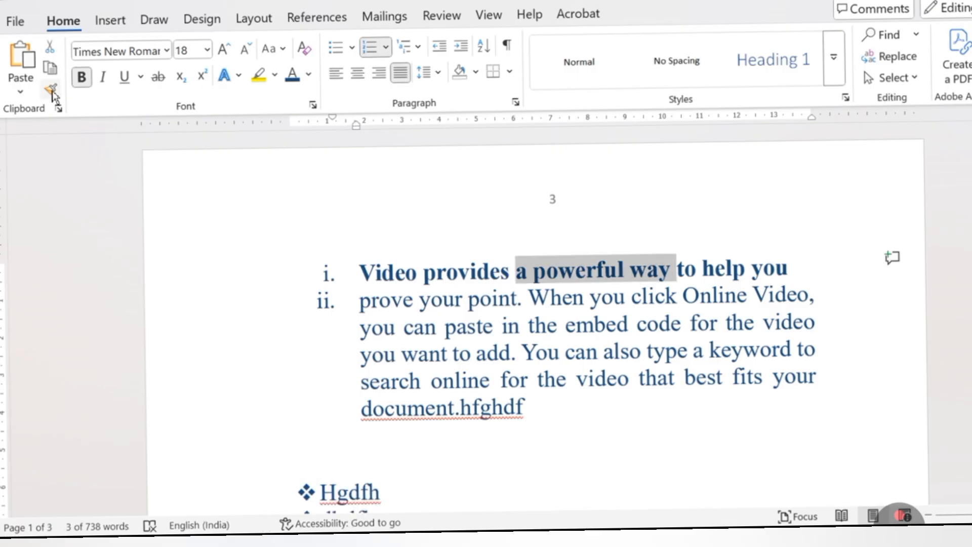
Step: Copy the bold formatting of "Video provides a powerful way to help you" onto list item ii with Format Painter
left_click(51, 90)
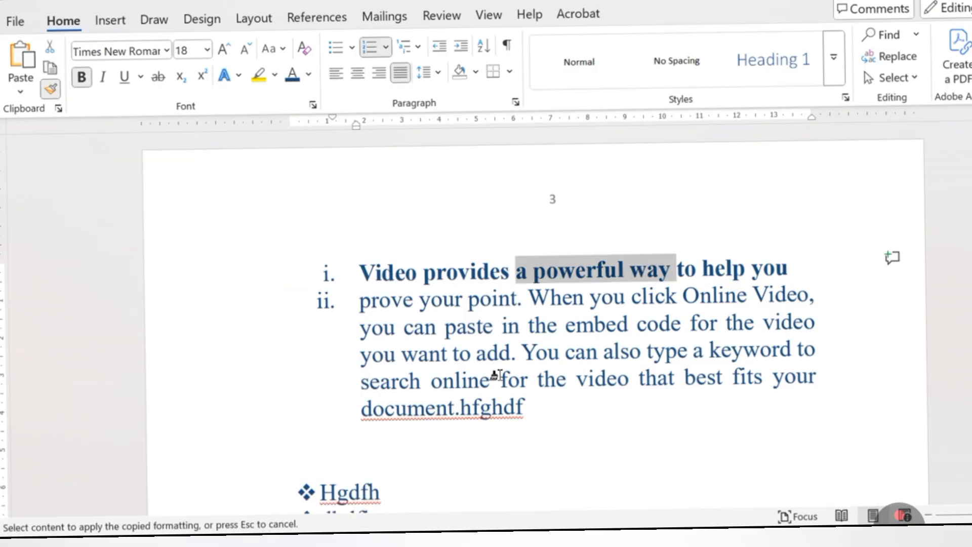
mouse_move(526, 411)
left_mouse_down()
mouse_move(471, 371)
mouse_move(362, 321)
mouse_move(360, 299)
left_mouse_up()
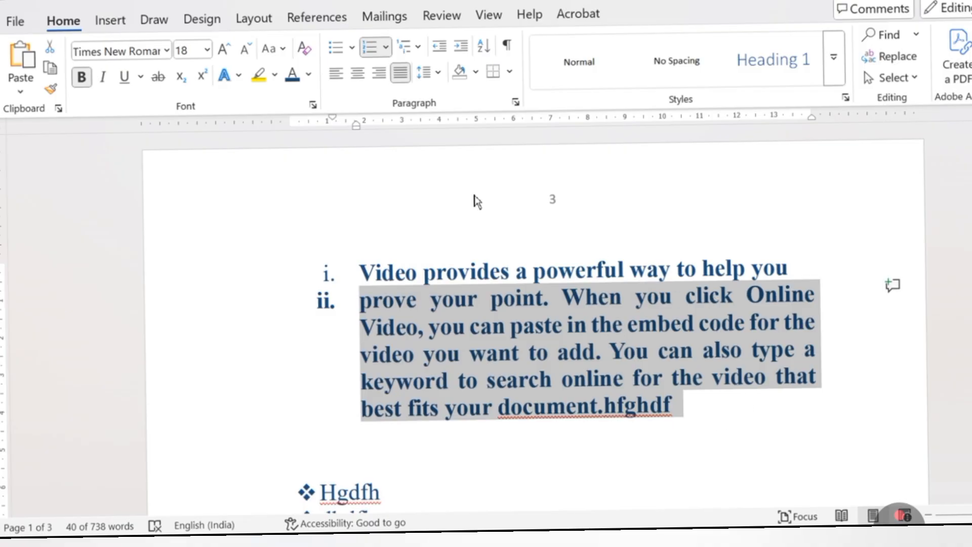
left_click(591, 247)
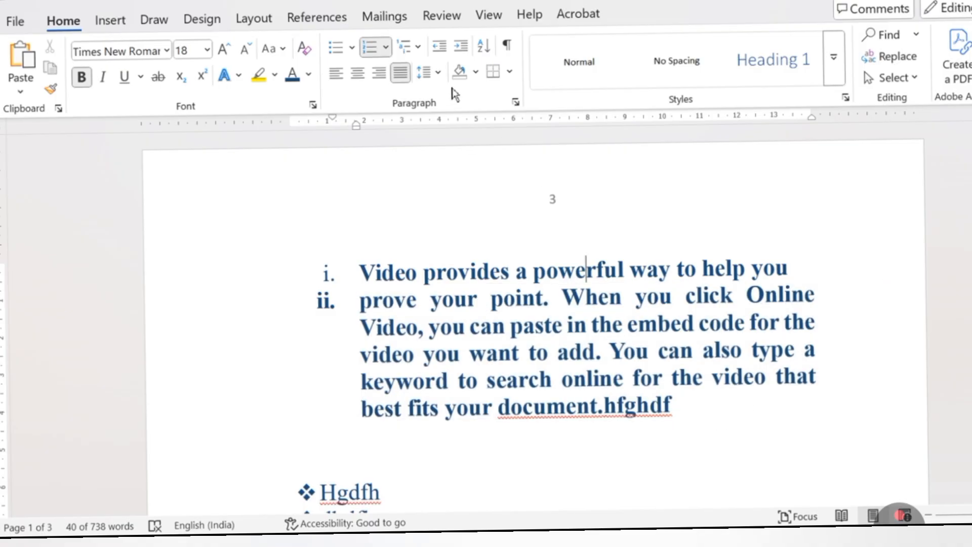
Step: Decrease the Roman-numbered list's indent once and increase it repeatedly until the text starts at about 4.5 on the ruler
left_click(443, 47)
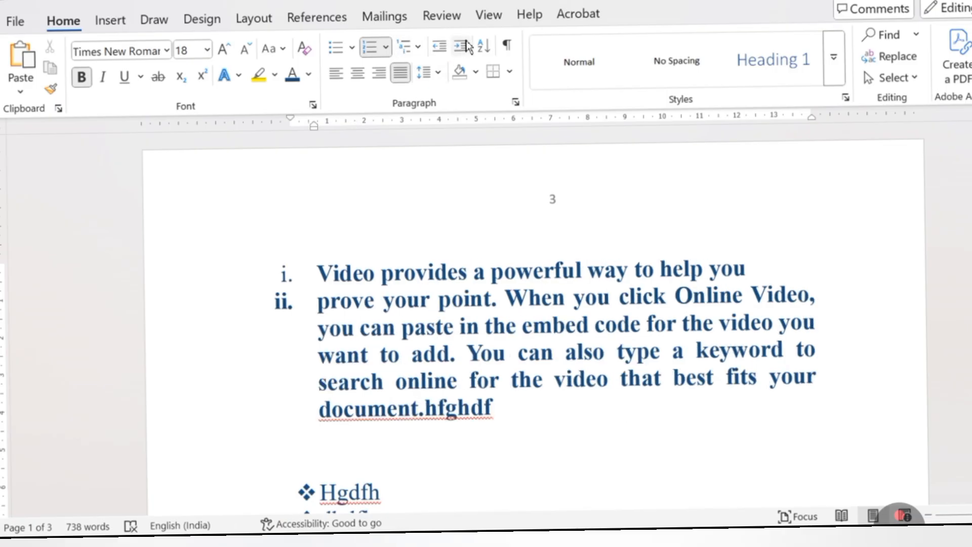
left_click(462, 46)
left_click(462, 47)
left_click(462, 47)
left_click(461, 46)
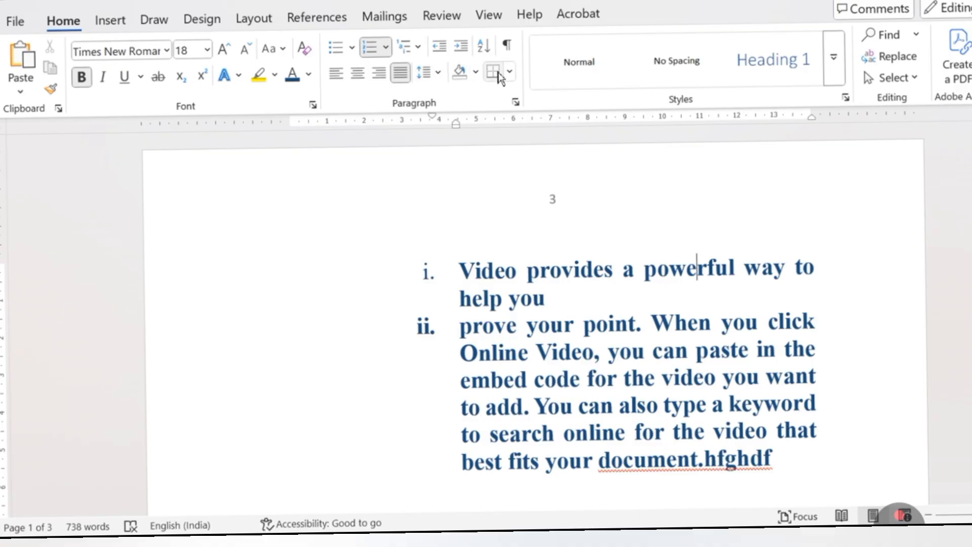
Step: Open the Sort Text settings for the Roman-numbered list and cancel without sorting
left_click(483, 46)
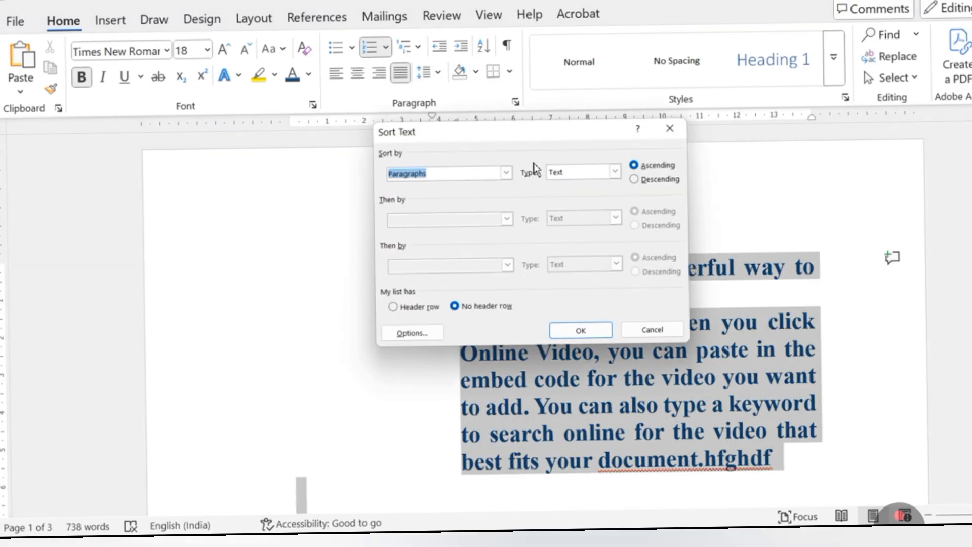
left_click(653, 329)
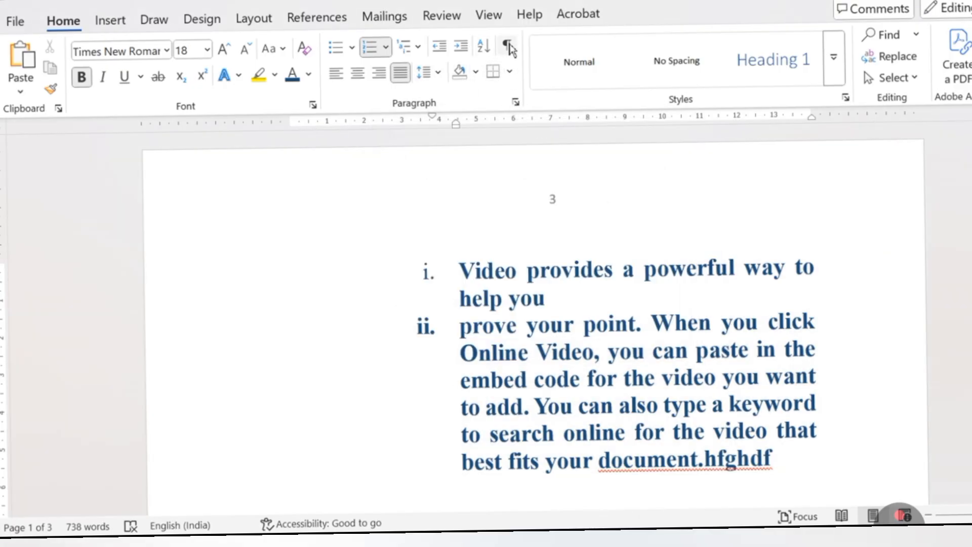
Step: Delete the entire document content, undo the deletion and select all the text again
scroll(595, 326, "down", 10, "ctrl")
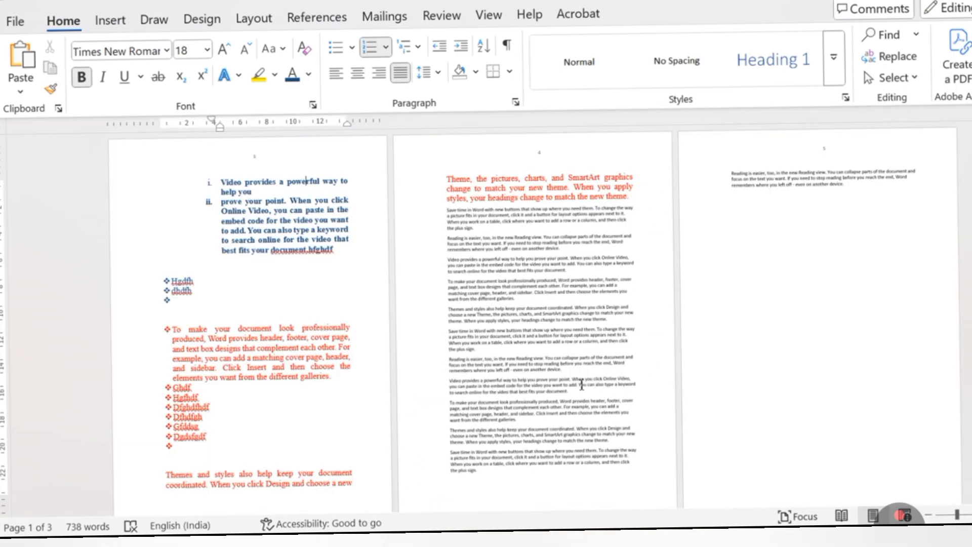
scroll(581, 385, "up", 5, "ctrl")
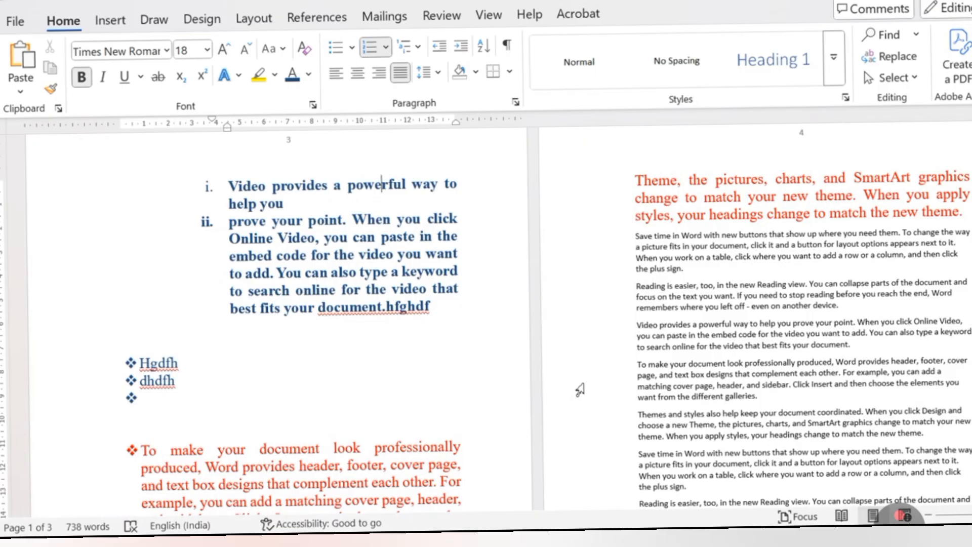
key("ctrl+a")
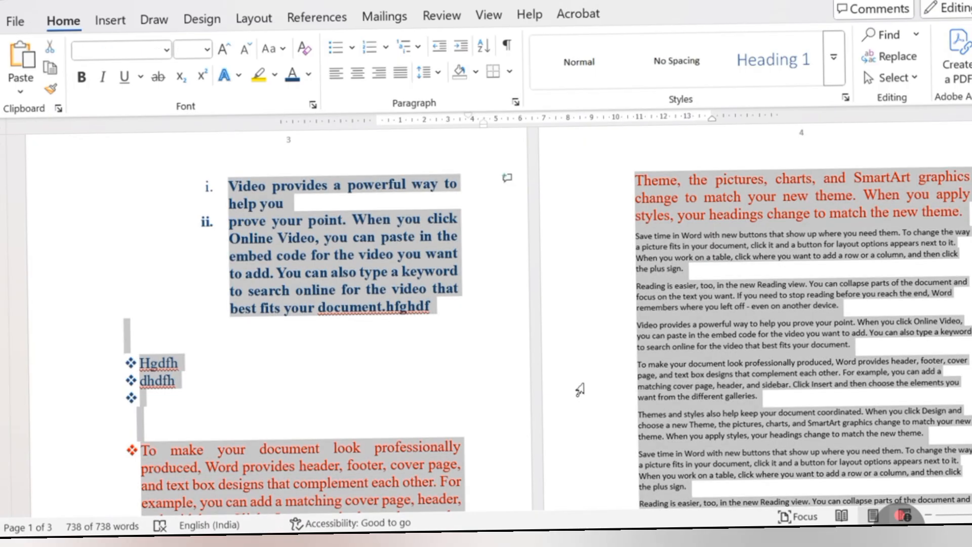
key("Delete")
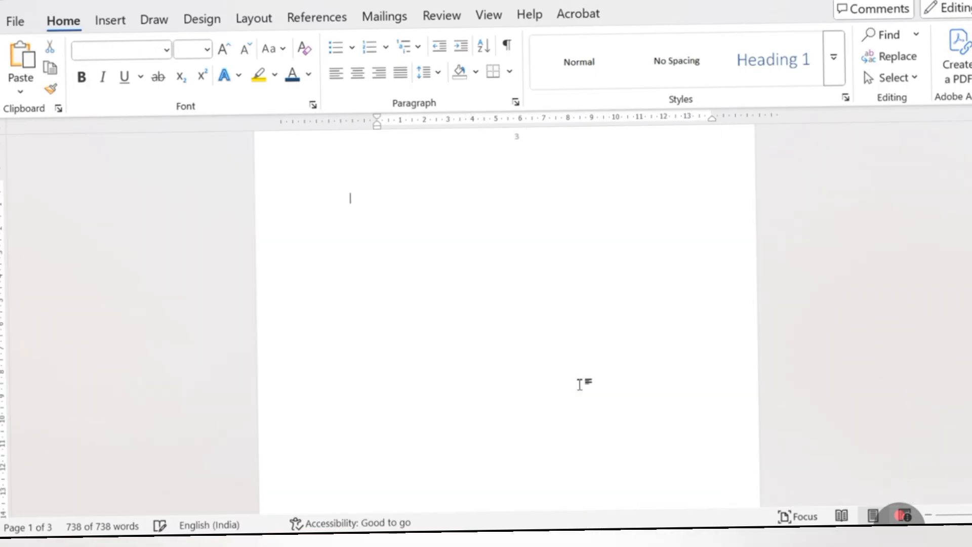
key("ctrl+z")
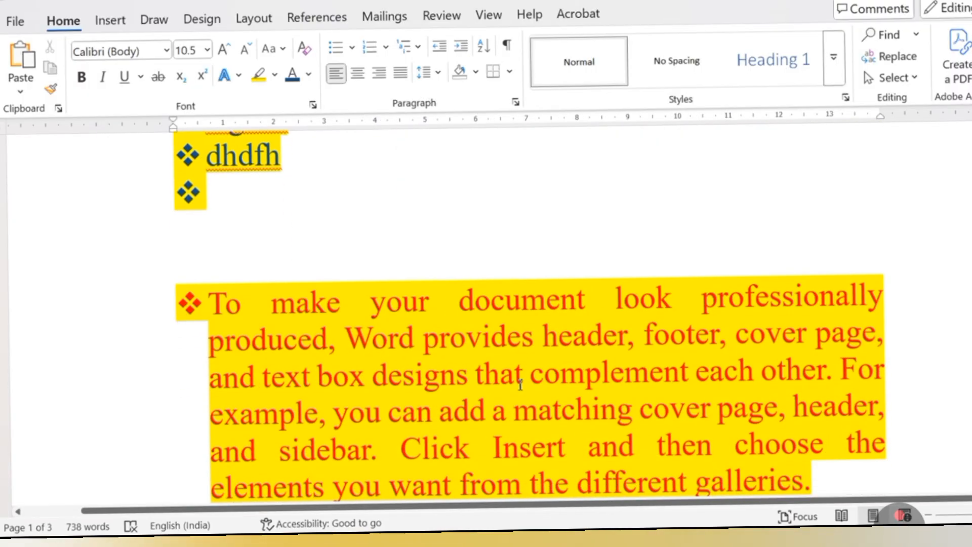
key("ctrl+a")
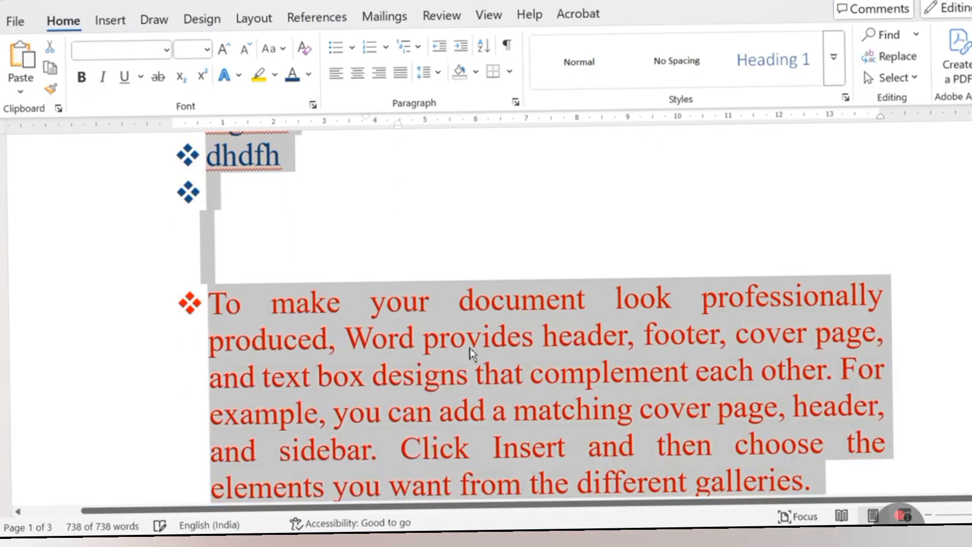
Step: Undo the list, indent, bold and added-text edits back to the plain, unnumbered blue and red paragraphs
scroll(453, 380, "up", 10)
scroll(452, 388, "up", 2)
key("ctrl+z")
key("ctrl+z")
key("ctrl+z")
key("ctrl+z")
key("ctrl+z")
key("ctrl+z")
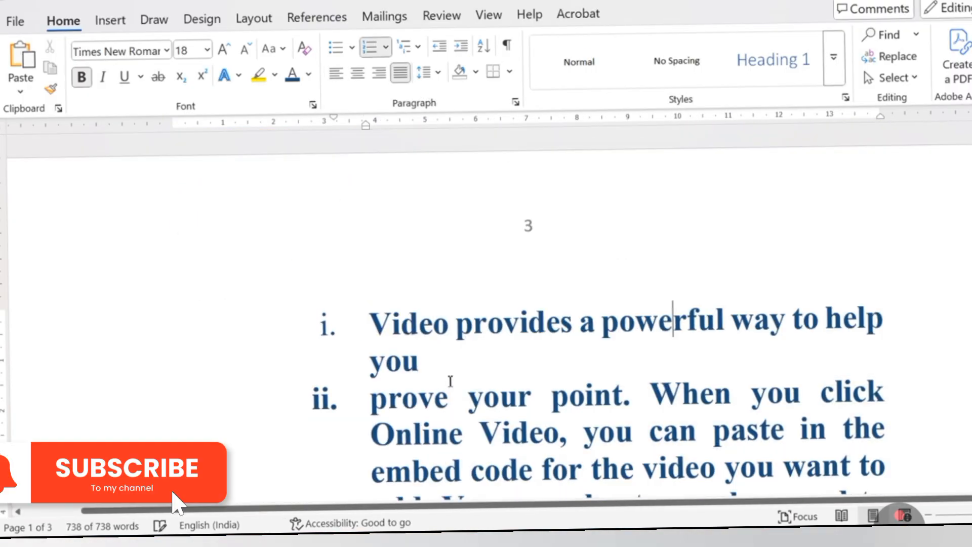
key("ctrl+z")
key("ctrl+z")
key("ctrl+z")
key("ctrl+z")
key("ctrl+z")
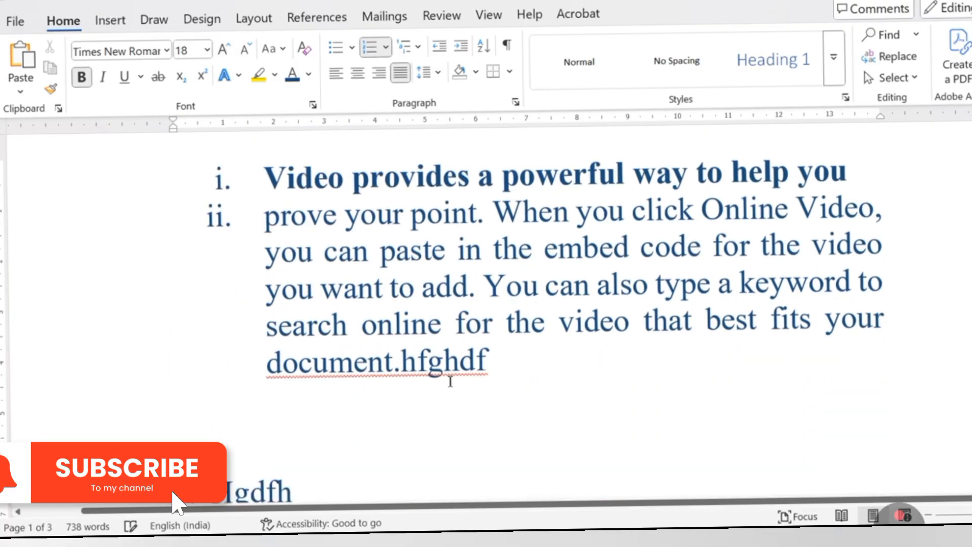
key("ctrl+z")
key("ctrl+z")
key("ctrl+z")
key("ctrl+z")
key("ctrl+z")
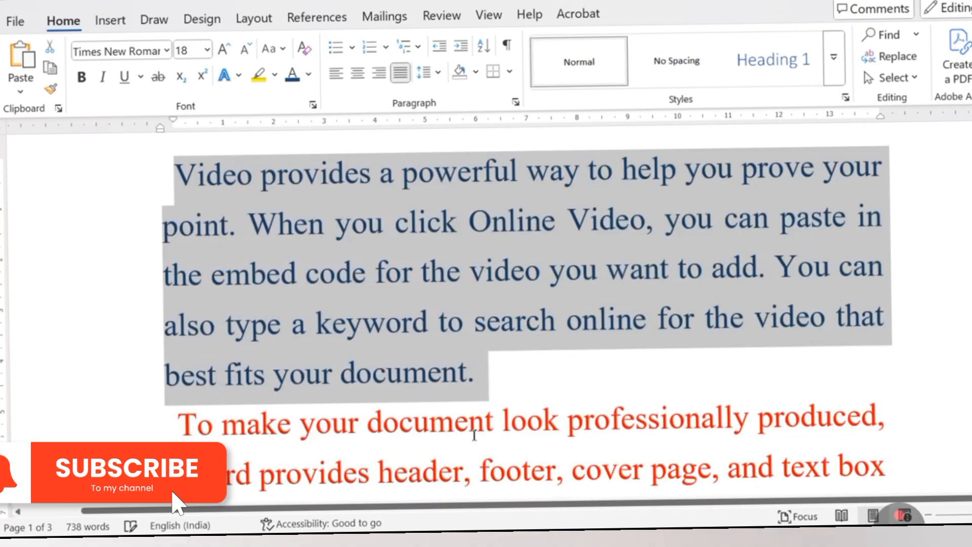
Step: Add blank pages after the document's last paragraph, up to page 8
scroll(491, 446, "down", 3)
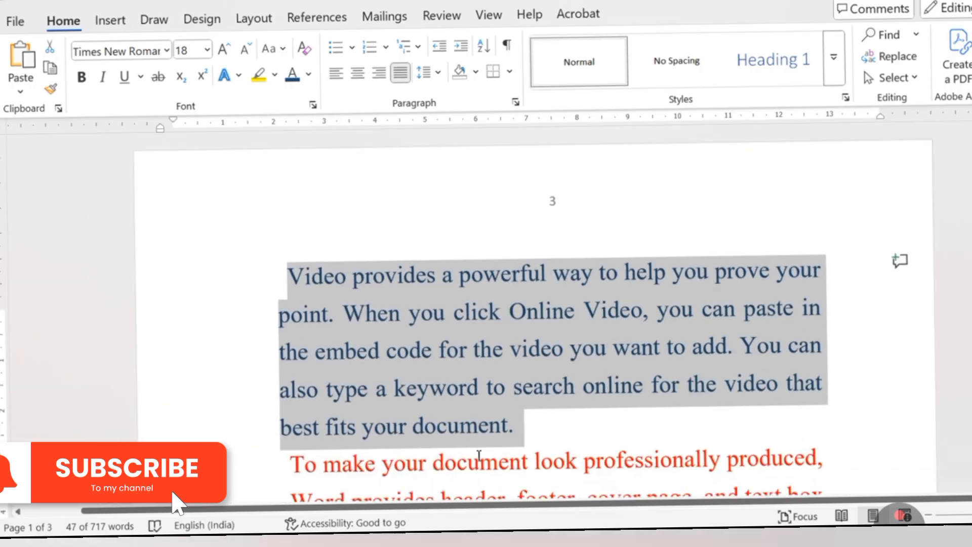
scroll(479, 457, "down", 2)
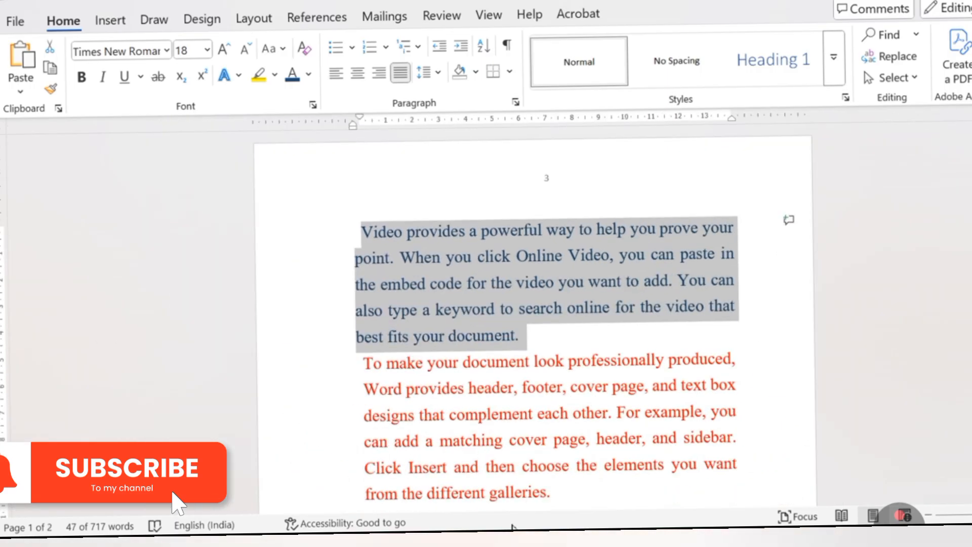
scroll(465, 503, "down", 3)
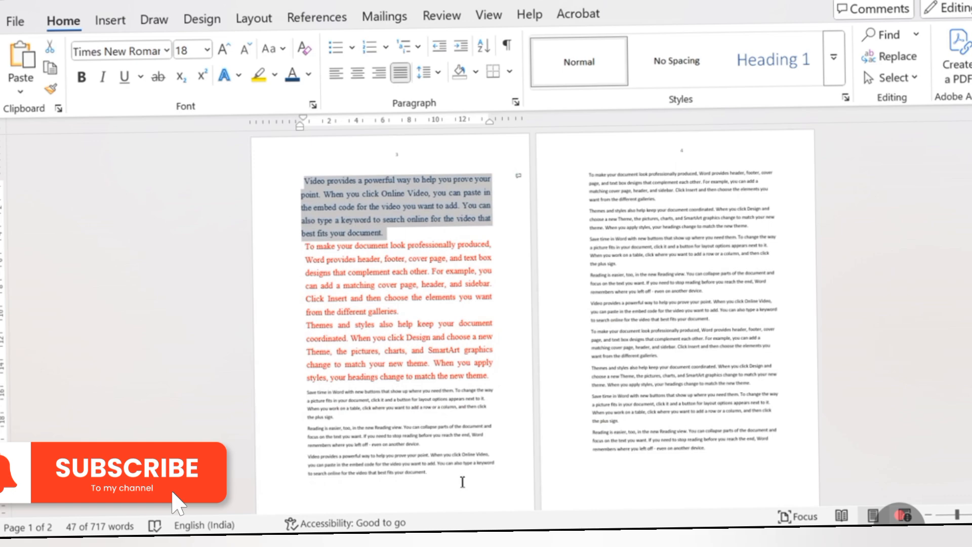
left_click(720, 463)
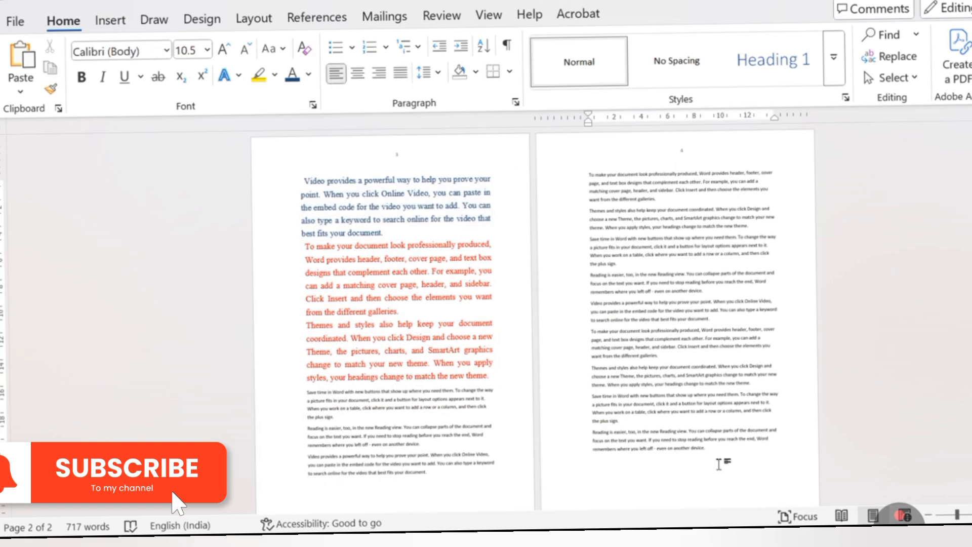
scroll(720, 474, "down", 3)
scroll(719, 473, "up", 6)
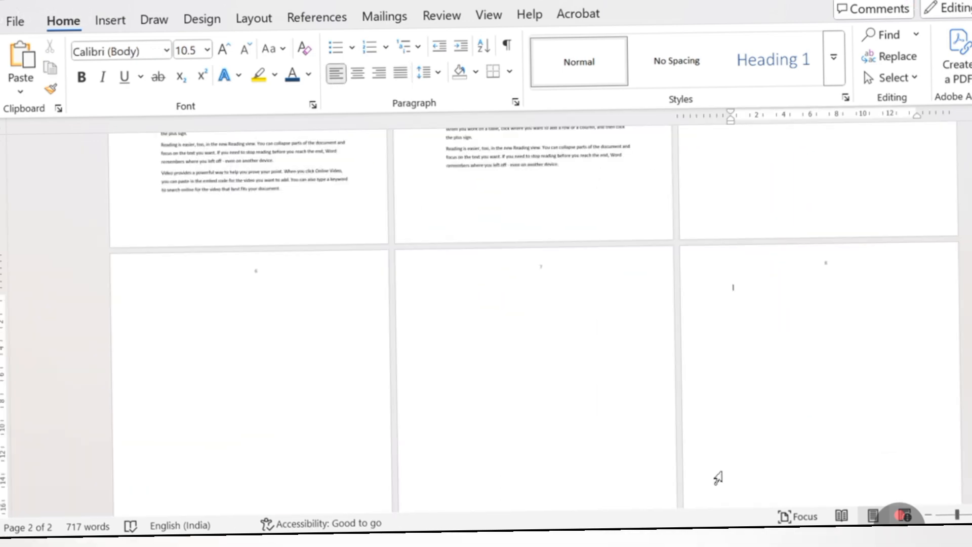